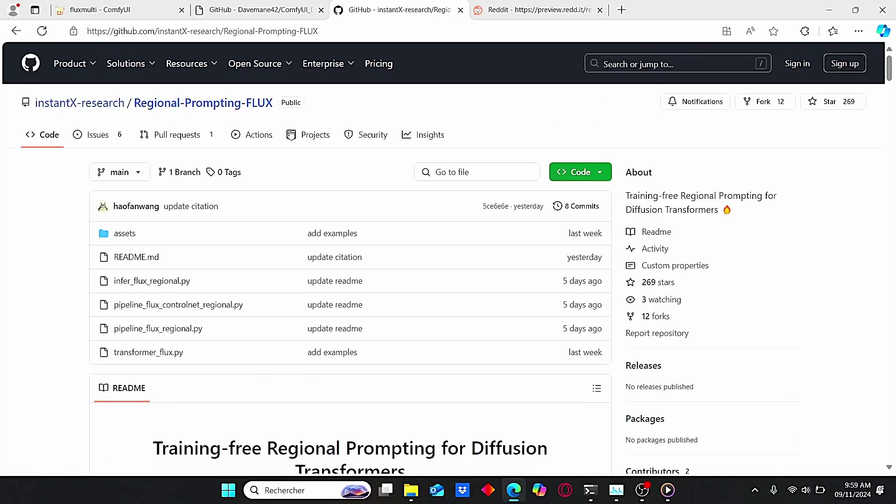
Read through the Regional-Prompting-FLUX README, including its regional control diagram and inference speed chart.
scroll(290, 134, "down", 7)
scroll(290, 134, "down", 8)
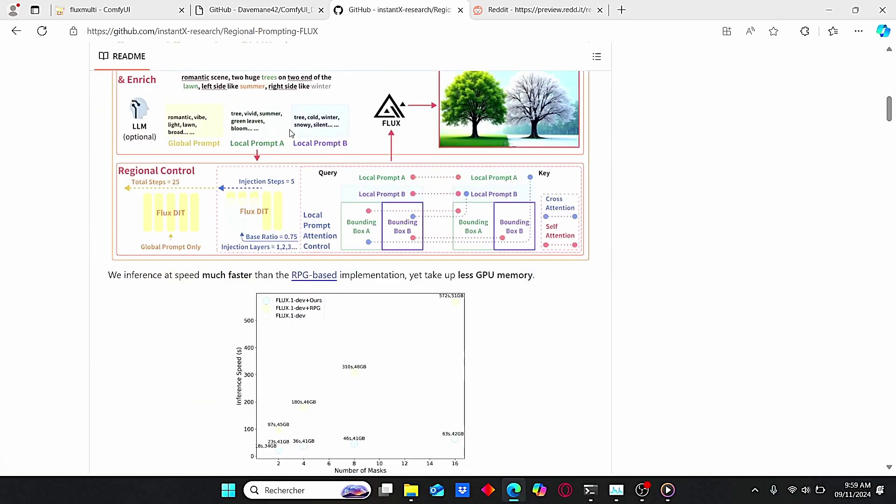
scroll(290, 134, "down", 2)
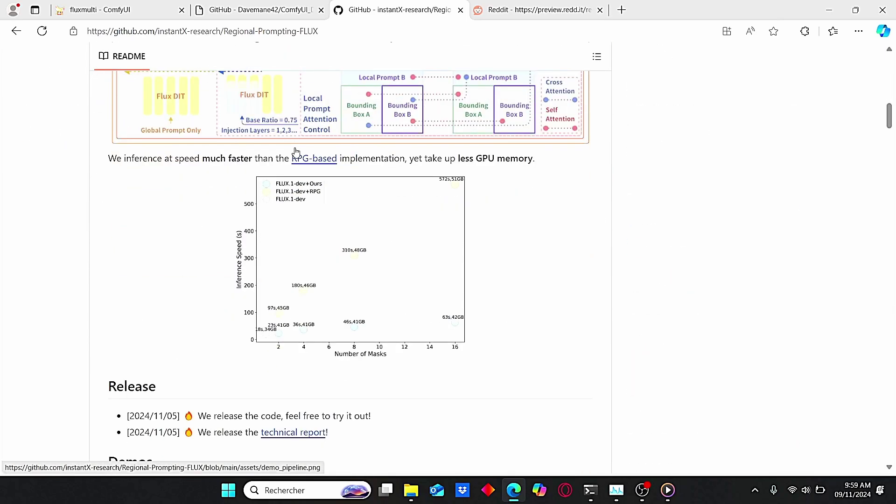
scroll(296, 154, "up", 4)
scroll(596, 194, "up", 9)
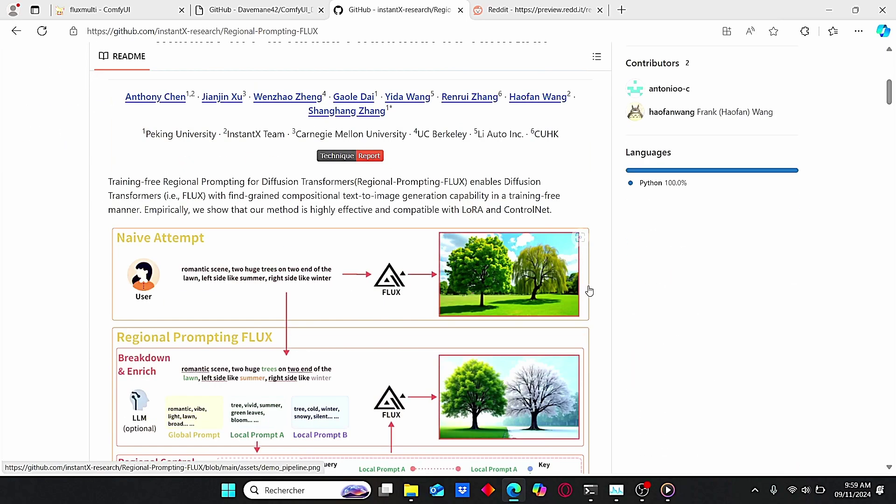
Go to the ComfyUI_Dave_CustomNode repository and highlight "ConditioningSetArea node for better control" in the MultiAreaConditioning 2.4 section.
key("ctrl+1")
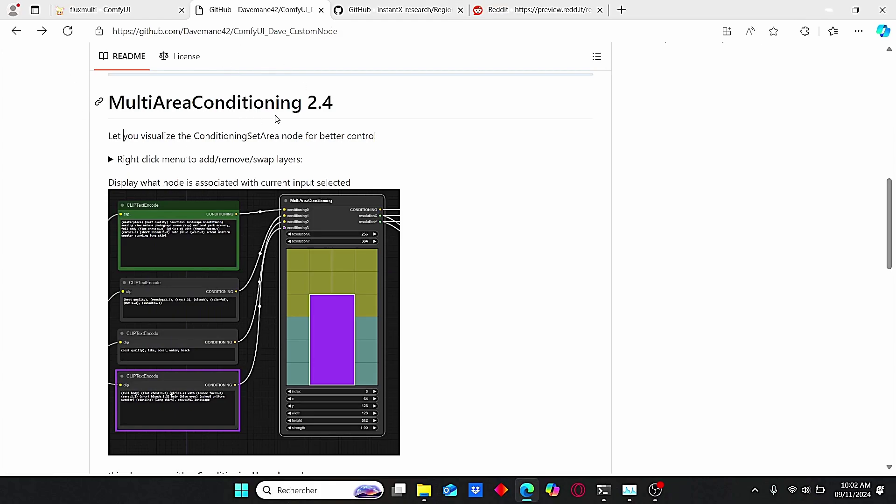
left_click_drag(194, 136, 376, 137)
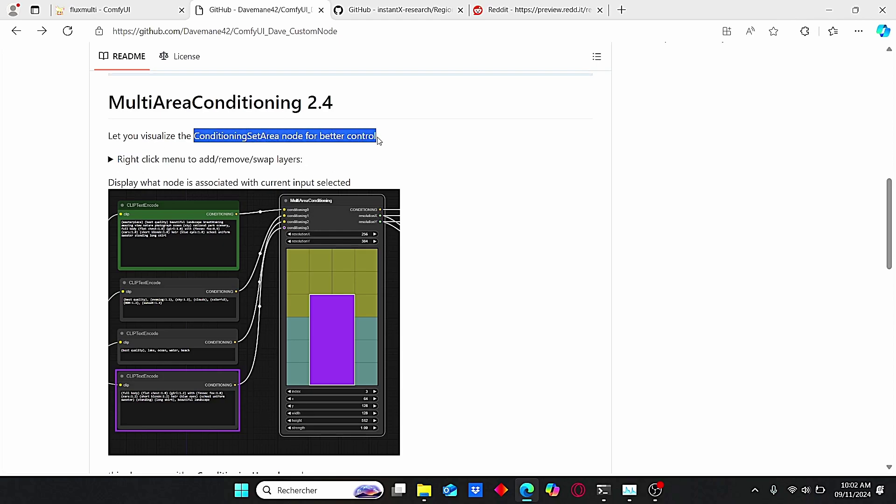
Switch to the fluxmulti workflow in ComfyUI and examine how the Prompt editing group feeds the MultiAreaConditioning node.
key("ctrl+shift+Tab")
left_click_drag(444, 83, 369, 71)
scroll(355, 91, "down", 1)
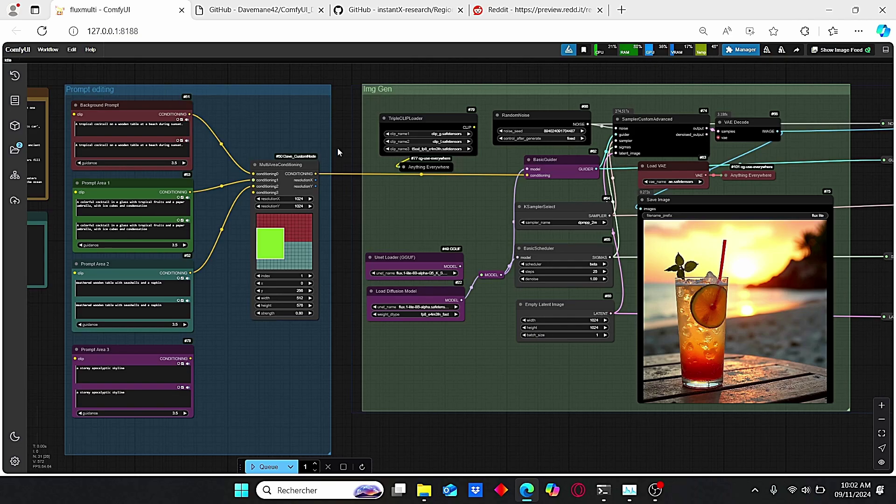
scroll(337, 148, "down", 1)
scroll(332, 196, "up", 1)
left_click(296, 171)
left_click_drag(350, 215, 331, 211)
scroll(312, 233, "up", 1)
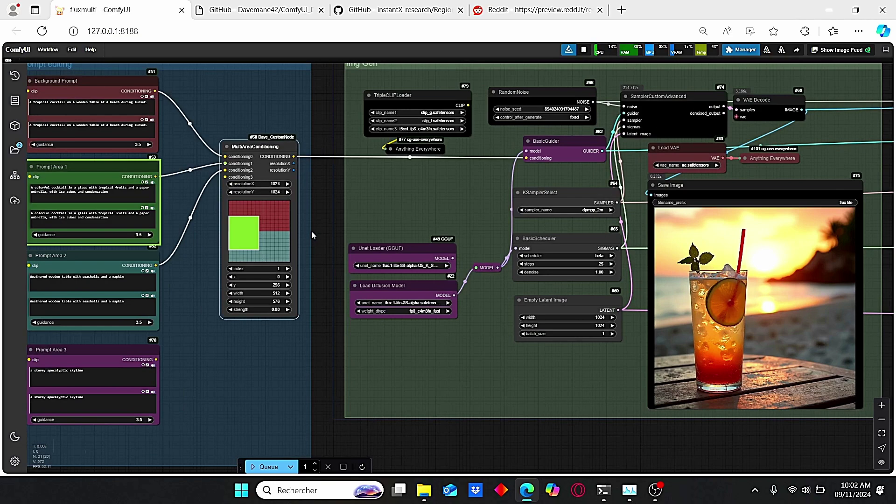
Examine the deamon detailer group with its Lying Sigma Sampler, saved image and comparison against the default image.
scroll(318, 227, "down", 2)
left_click_drag(807, 97, 513, 110)
scroll(513, 110, "up", 2)
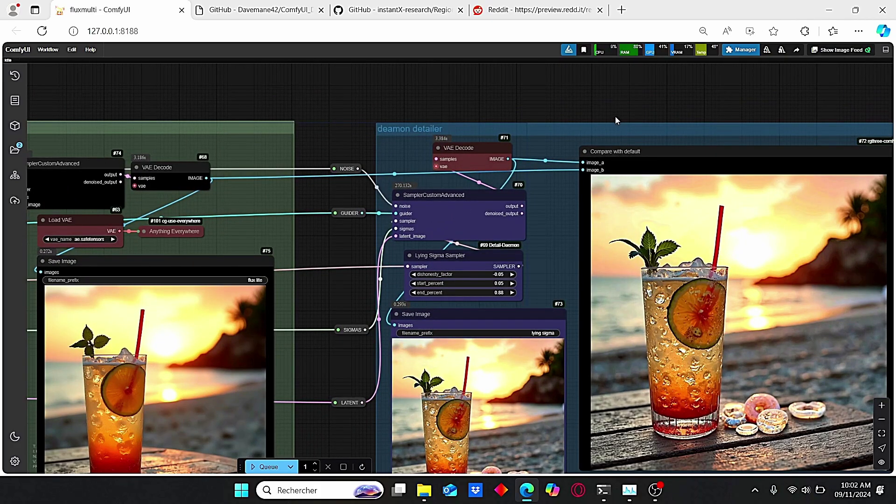
scroll(341, 299, "down", 3)
left_click_drag(340, 298, 330, 183)
scroll(350, 273, "up", 2)
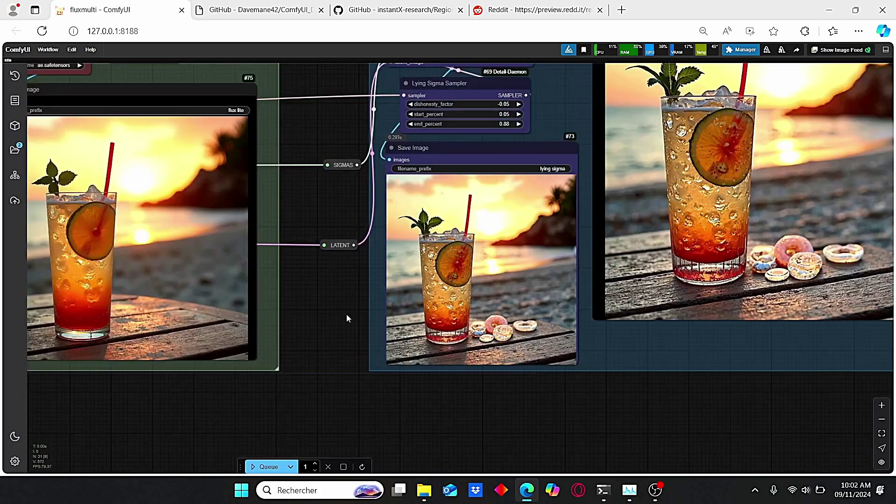
left_click_drag(738, 373, 579, 421)
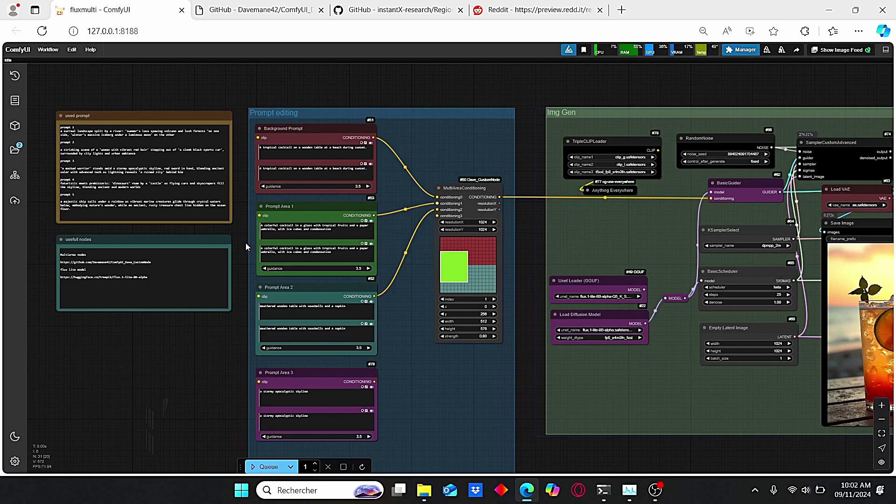
Review the used prompt and useful nodes notes, then survey the Img Gen and Prompt editing groups.
scroll(246, 242, "up", 2)
scroll(236, 236, "up", 3)
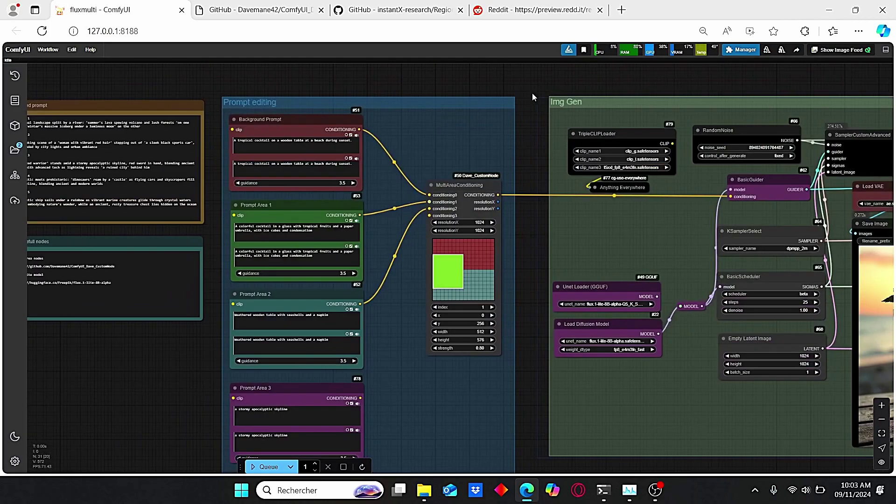
scroll(548, 93, "down", 2)
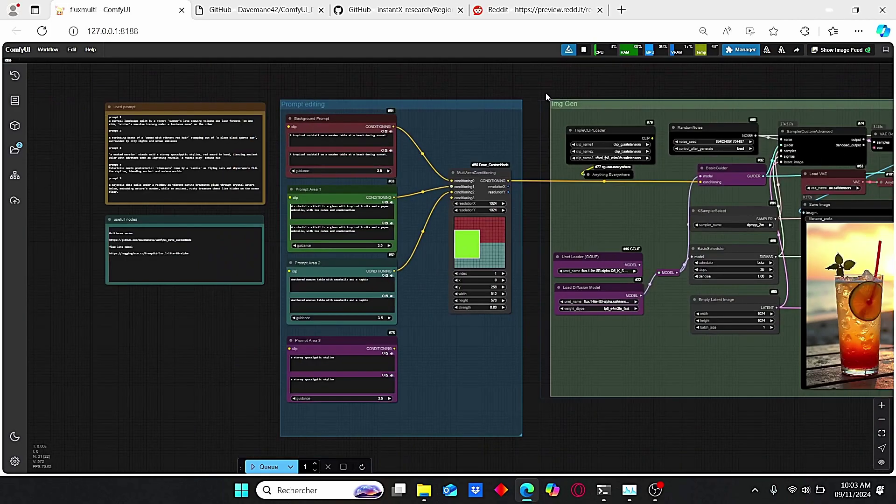
left_click_drag(604, 89, 170, 137)
scroll(464, 119, "up", 1)
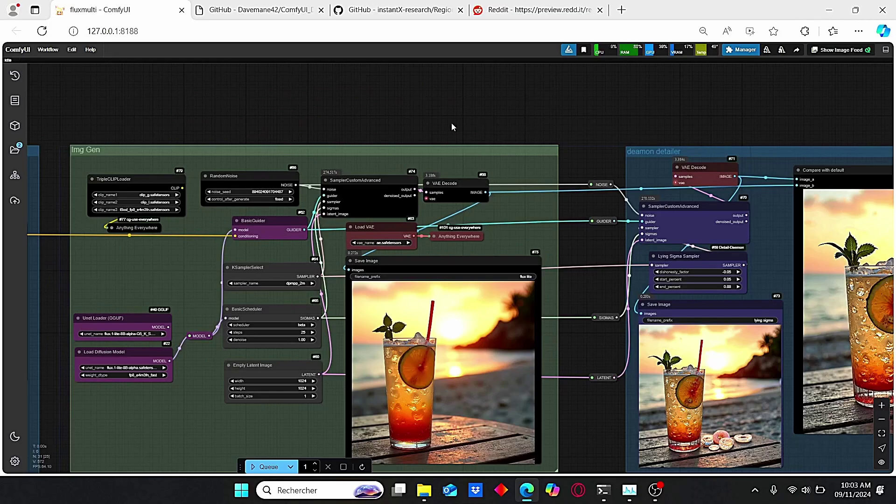
scroll(371, 120, "left", 10)
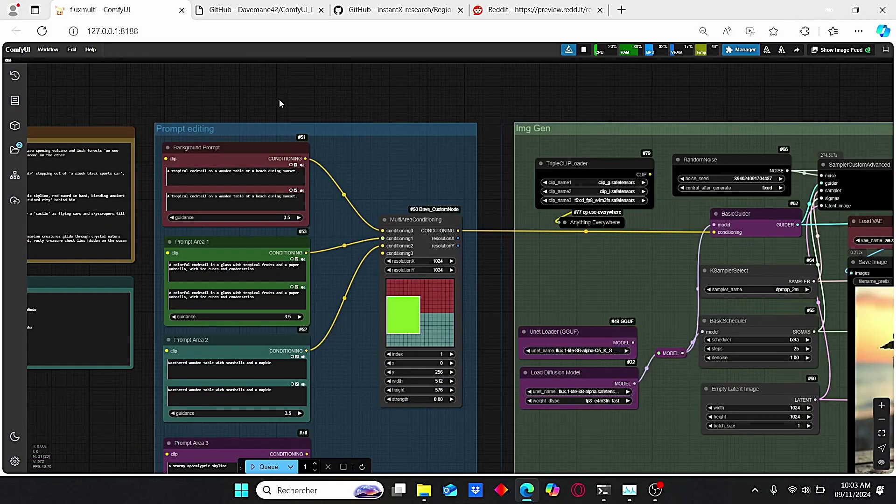
left_click_drag(250, 94, 273, 82)
scroll(283, 119, "up", 2)
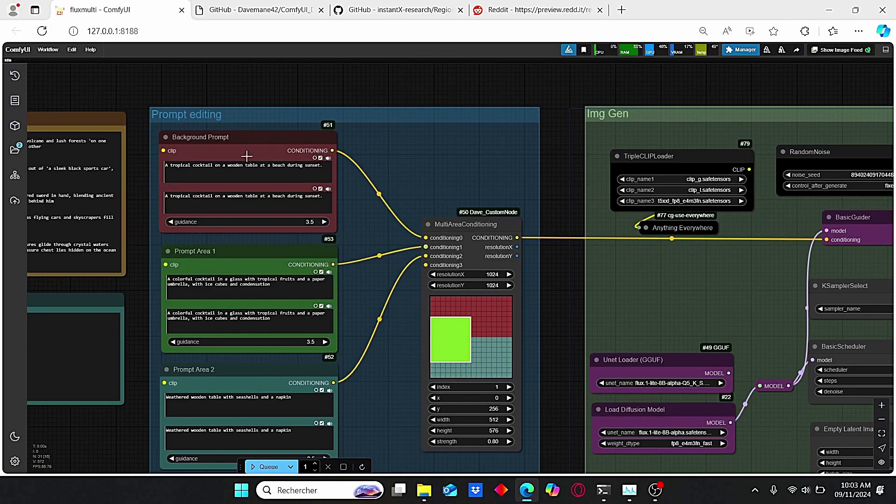
Examine the prompt connections, area grid and position settings of the MultiAreaConditioning node.
scroll(263, 148, "down", 1)
scroll(119, 259, "down", 1)
scroll(119, 259, "left", 1)
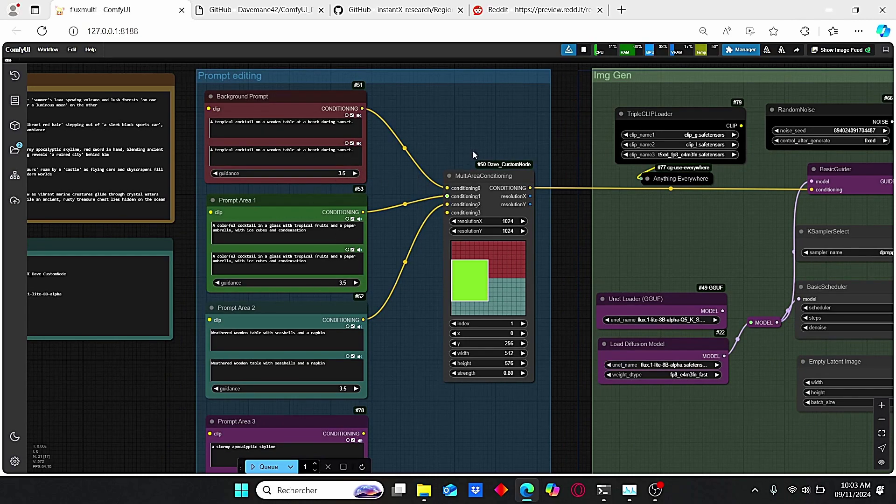
scroll(573, 297, "up", 2)
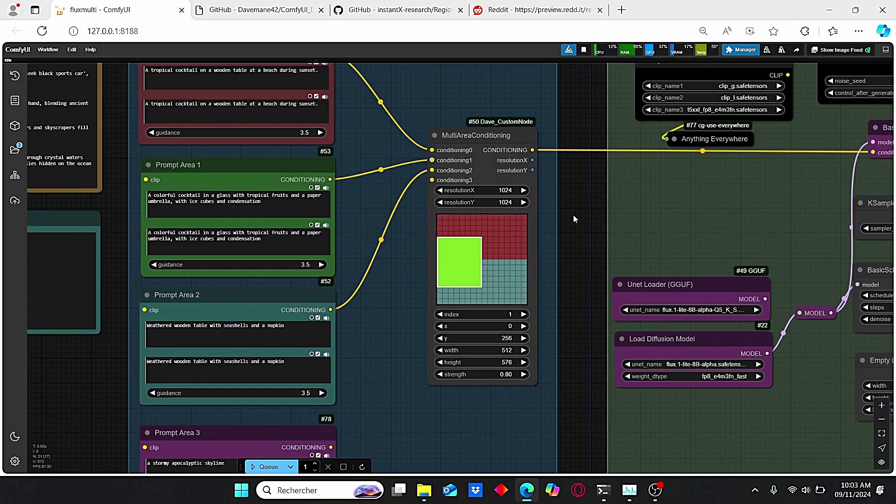
left_click(492, 140)
left_click(562, 250)
scroll(571, 305, "up", 1)
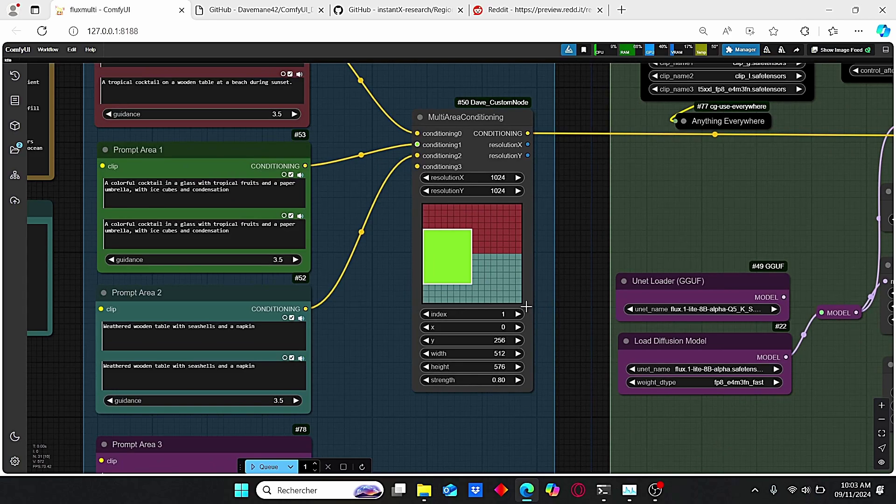
Browse the MultiAreaConditioning areas up to index 3 and return to index 0 for the background prompt.
left_click(518, 314)
left_click(518, 314)
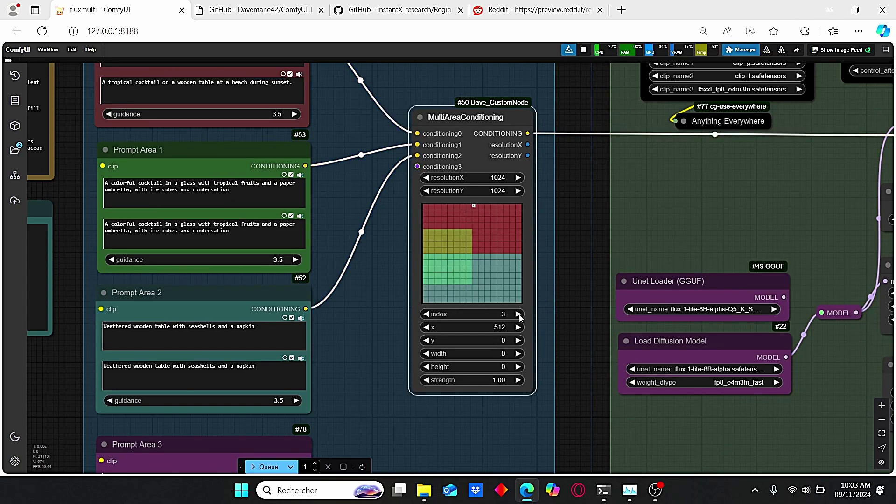
left_click(428, 314)
left_click(427, 315)
left_click(428, 314)
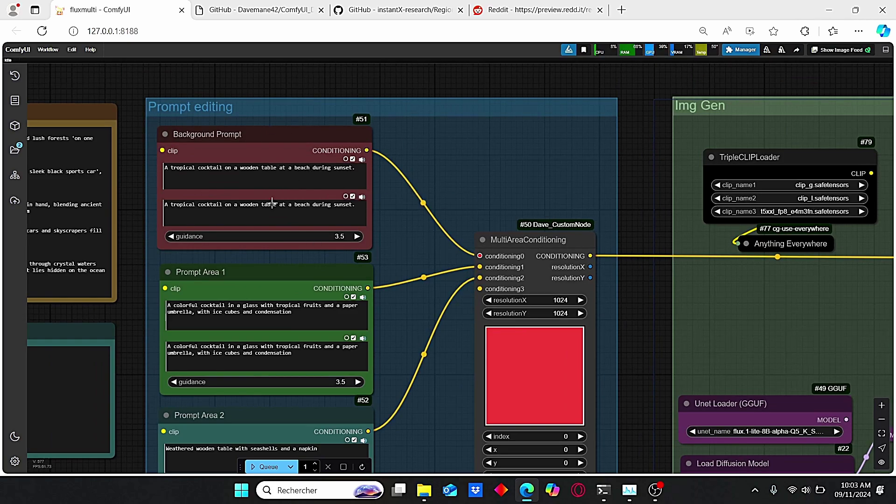
Inspect the full-canvas background area and switch the MultiAreaConditioning node to index 1.
scroll(646, 350, "up", 3)
left_click_drag(647, 350, 645, 280)
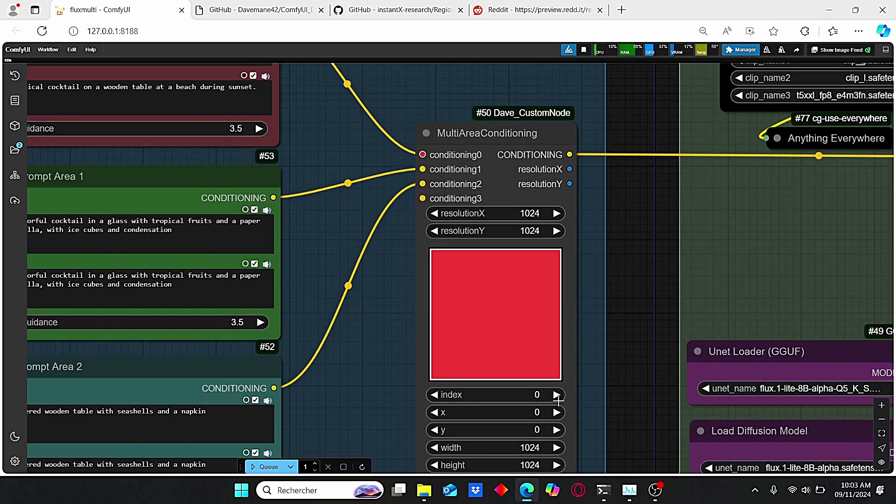
left_click(556, 395)
left_click_drag(603, 372, 650, 318)
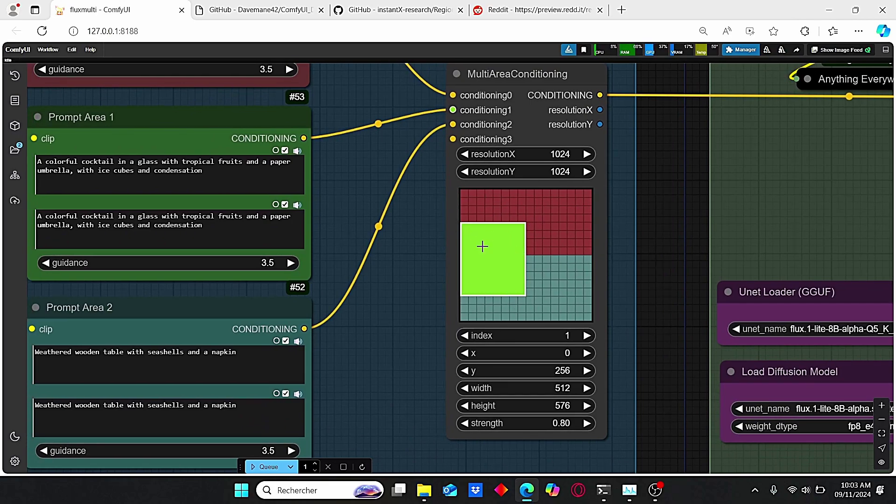
Examine the Prompt Area 1 cocktail text alongside its matching region in the MultiAreaConditioning grid.
scroll(475, 243, "down", 2)
left_click_drag(406, 232, 457, 240)
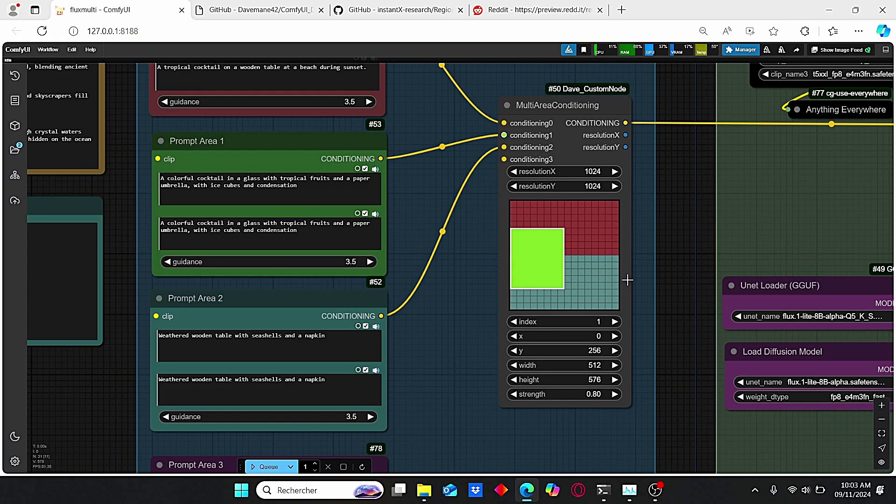
left_click(166, 185)
scroll(166, 186, "up", 3)
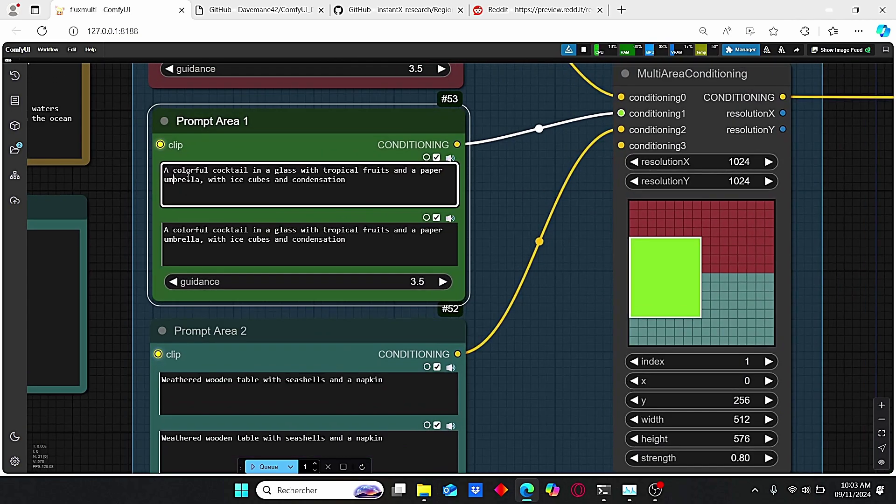
scroll(308, 243, "down", 3)
scroll(266, 224, "up", 2)
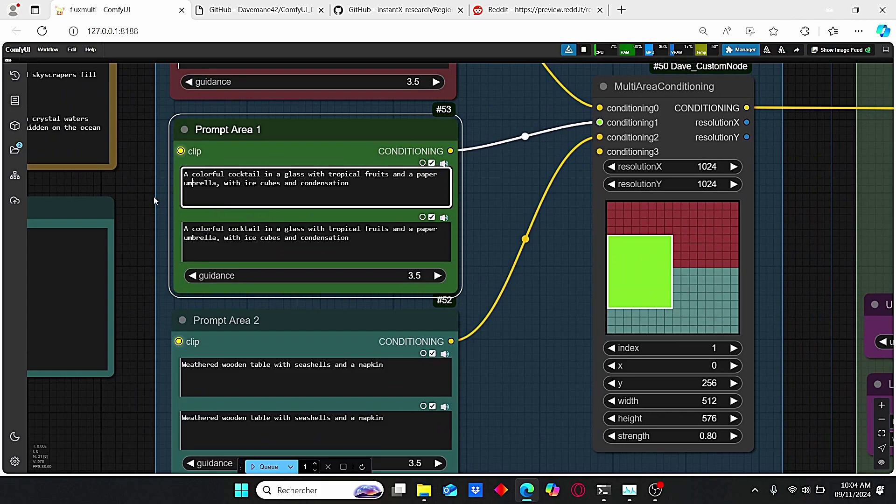
left_click_drag(141, 184, 167, 192)
scroll(167, 192, "up", 1)
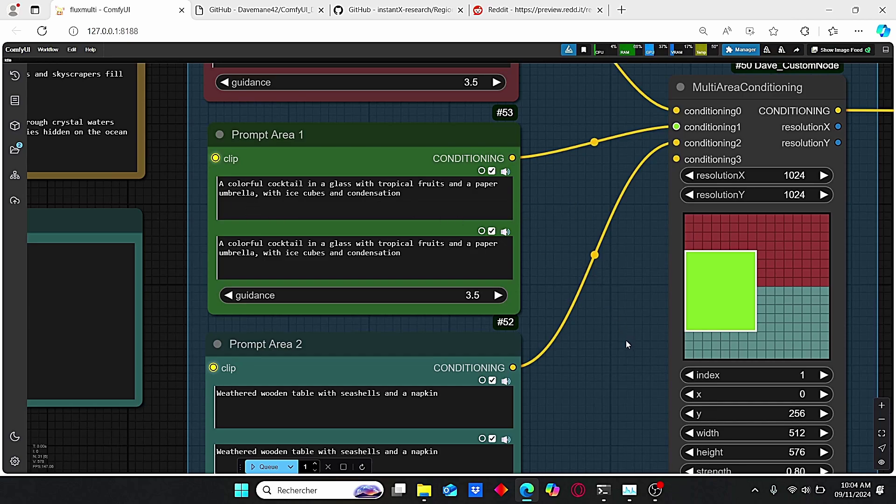
Try shifting the index 1 area horizontally to x 192, and restore its x value to 0.
left_click_drag(626, 340, 440, 275)
scroll(440, 275, "down", 1)
scroll(542, 217, "up", 1)
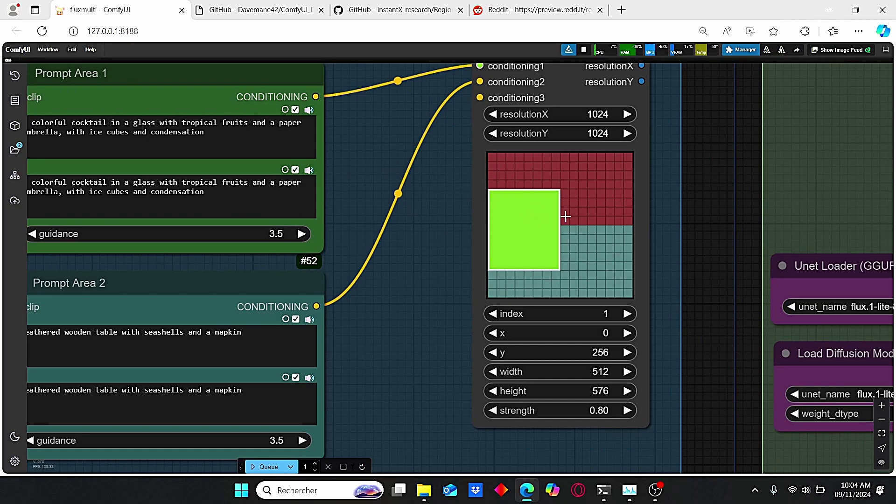
scroll(588, 299, "up", 1)
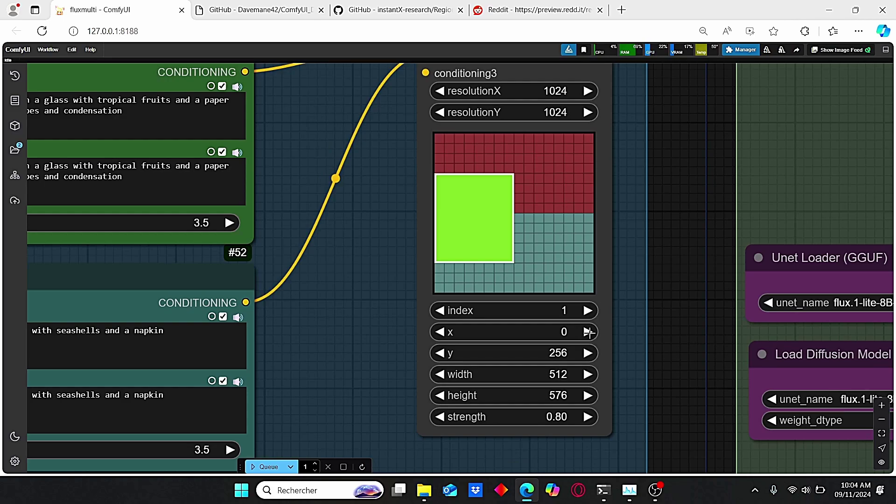
left_click(588, 332)
left_click(587, 332)
left_click(587, 332)
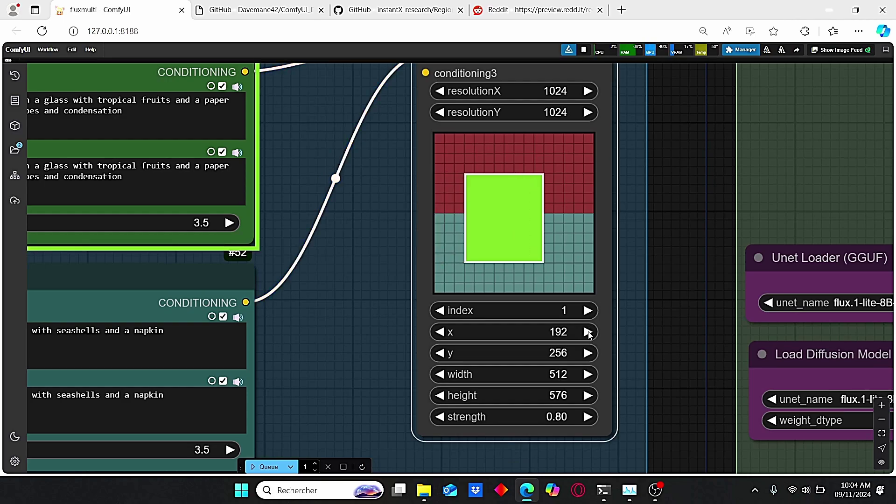
left_click(590, 336)
left_click(590, 336)
left_click(589, 335)
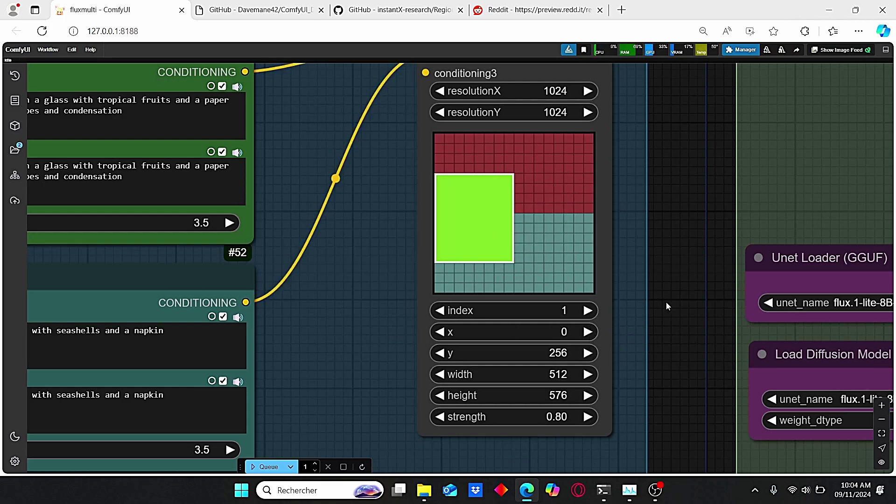
scroll(676, 312, "down", 2)
left_click_drag(673, 352, 694, 279)
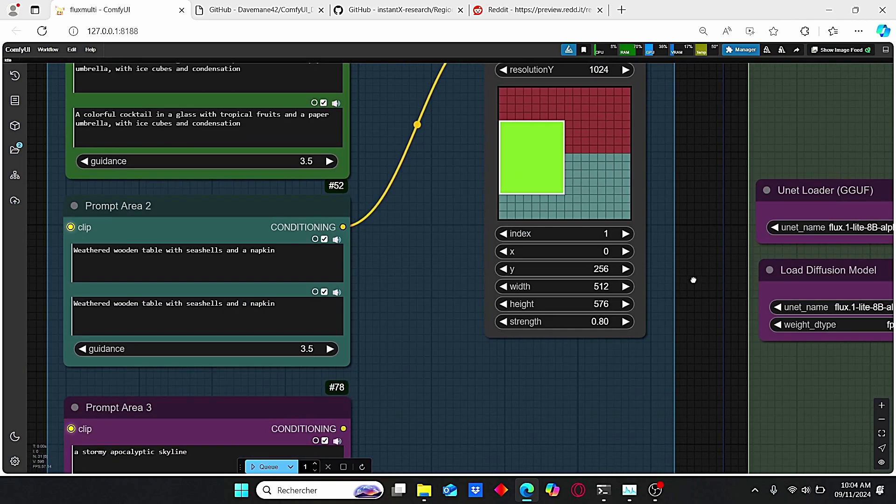
Set the MultiAreaConditioning index to 2 to select the area of the second prompt.
left_click_drag(702, 148, 696, 215)
scroll(689, 265, "up", 2)
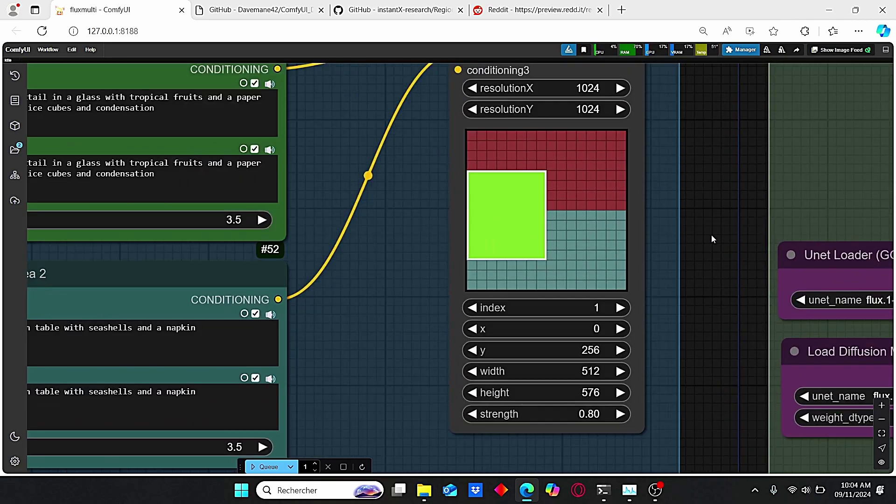
scroll(712, 236, "down", 2)
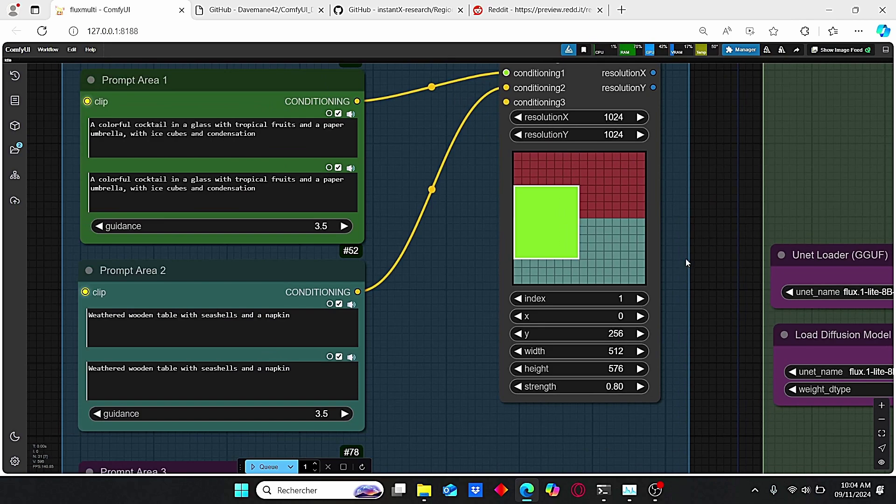
left_click_drag(570, 318, 560, 340)
left_click(634, 320)
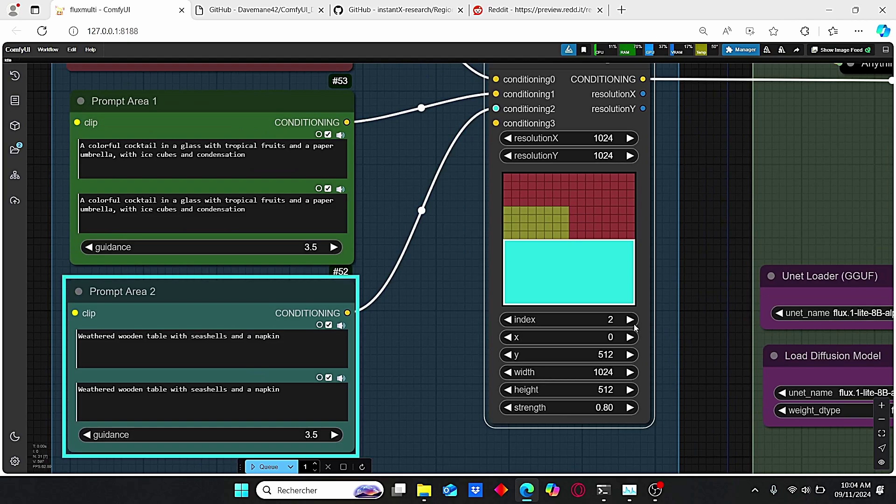
Examine the Prompt Area 2 wooden table text together with its region in the MultiAreaConditioning grid.
left_click_drag(427, 318, 474, 280)
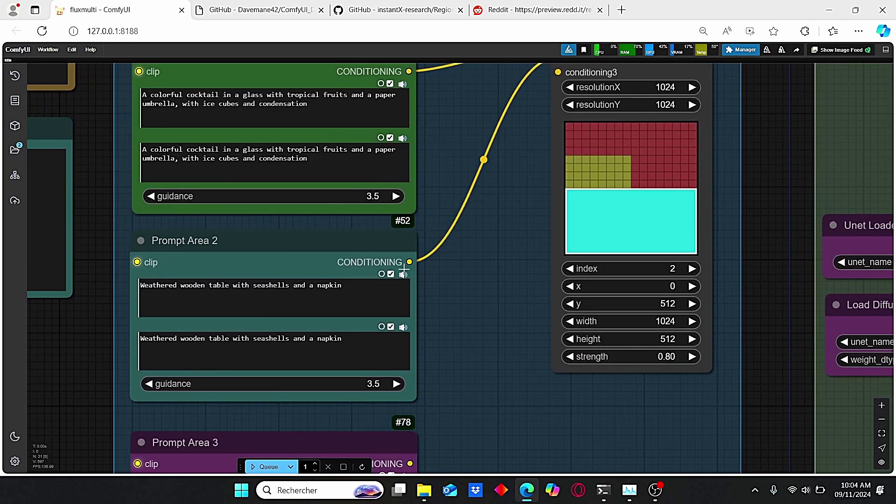
left_click(303, 252)
scroll(132, 299, "up", 3)
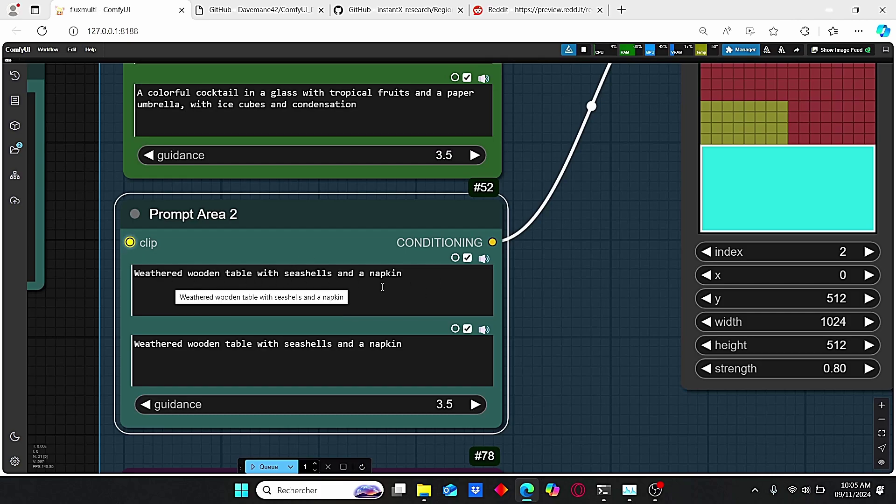
left_click(550, 294)
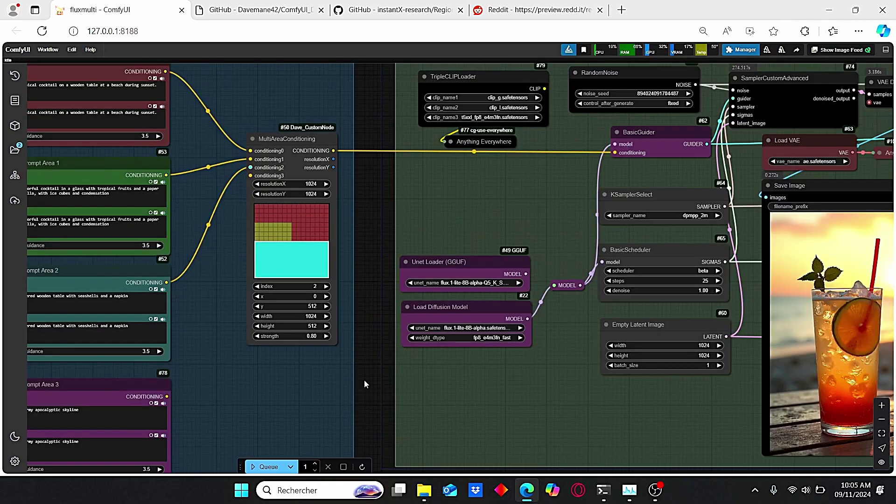
Compare the wooden table in the saved image with the area covered by index 2 in the MultiAreaConditioning node.
left_click_drag(412, 409, 192, 253)
scroll(654, 346, "up", 3)
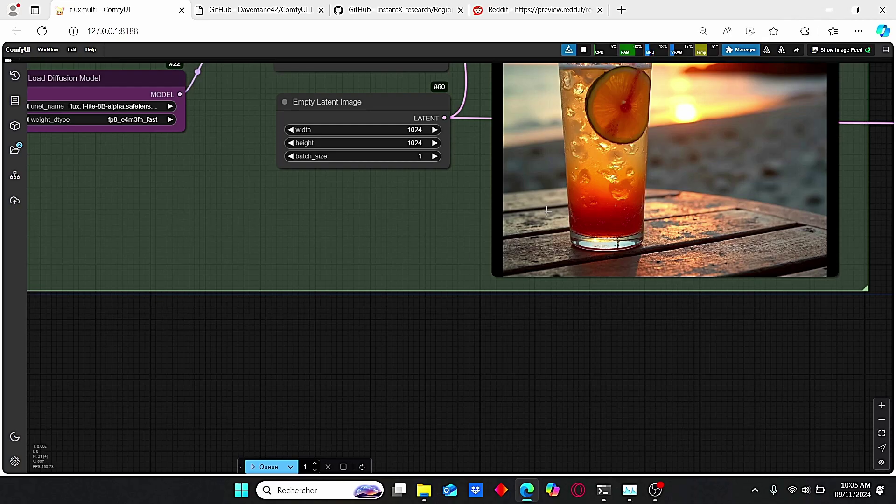
scroll(722, 235, "down", 2)
scroll(722, 234, "down", 3)
left_click_drag(209, 237, 410, 393)
scroll(445, 299, "up", 8)
left_click_drag(447, 298, 500, 289)
scroll(322, 286, "up", 3)
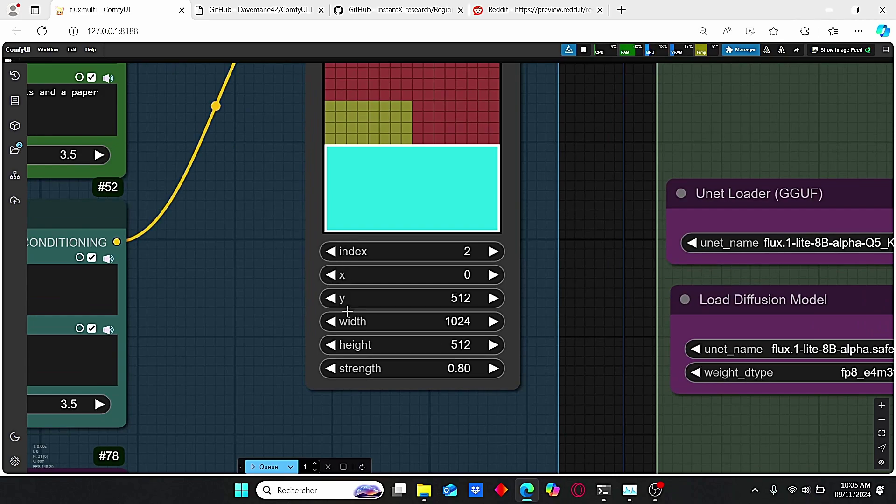
Review the MultiAreaConditioning resolution, position, size and strength settings for index 2 alongside the Prompt Area 2 text.
scroll(592, 323, "down", 5)
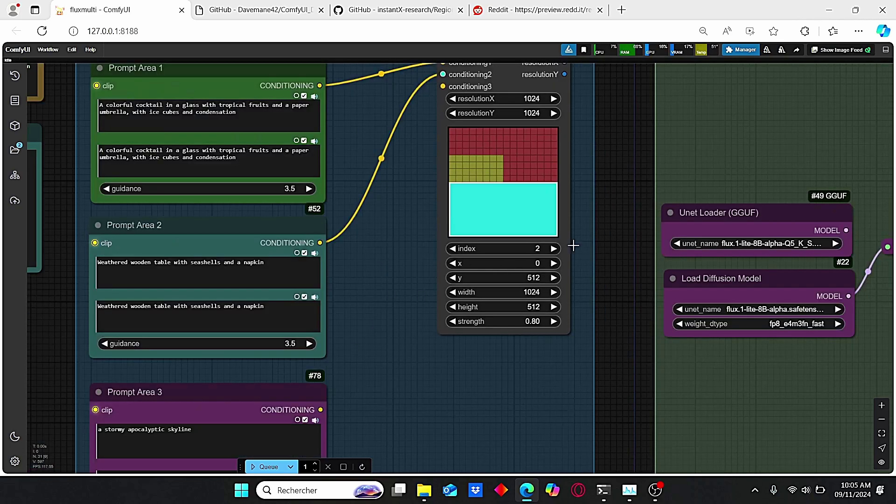
scroll(574, 221, "up", 3)
left_click_drag(625, 201, 630, 228)
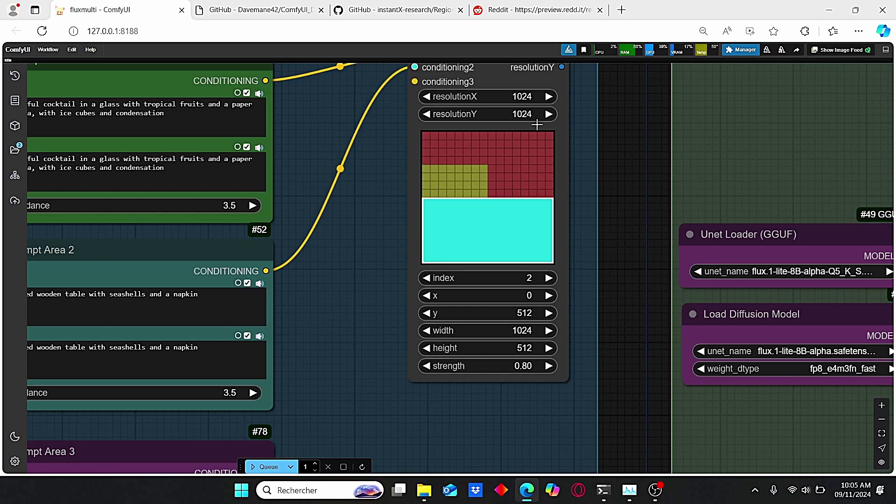
scroll(647, 276, "down", 2)
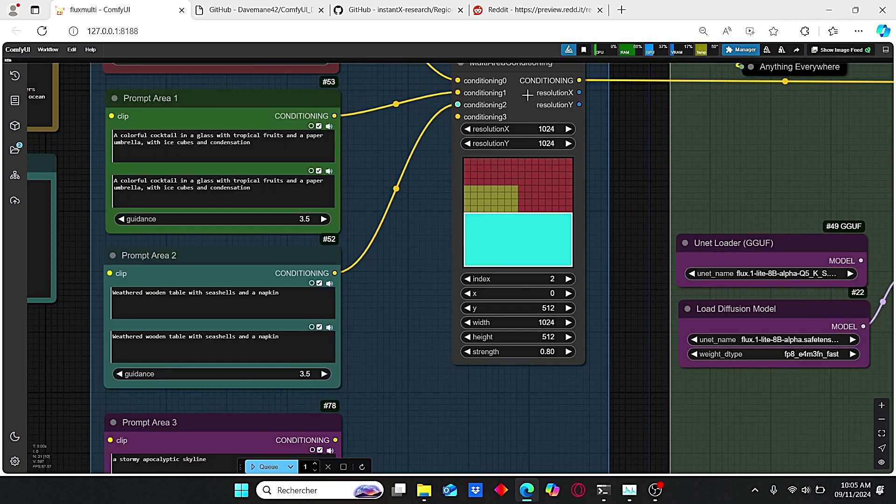
scroll(527, 94, "up", 1)
left_click(526, 94)
left_click_drag(632, 374, 636, 330)
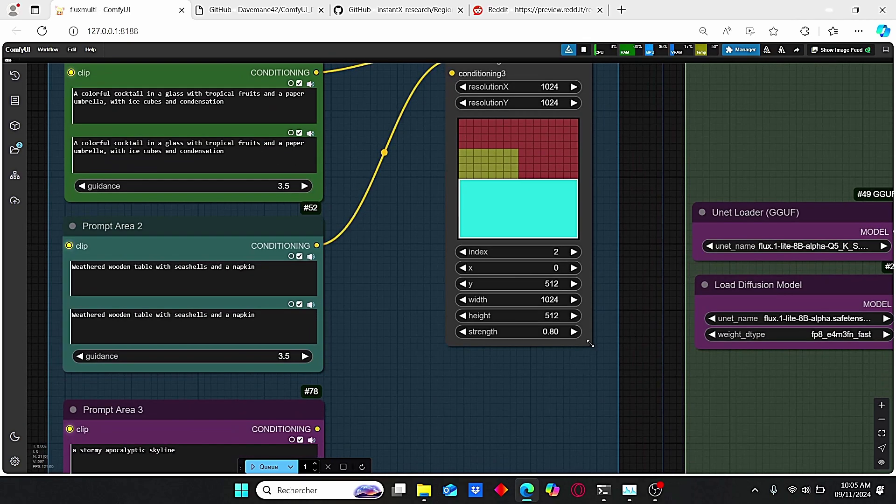
scroll(595, 345, "up", 2)
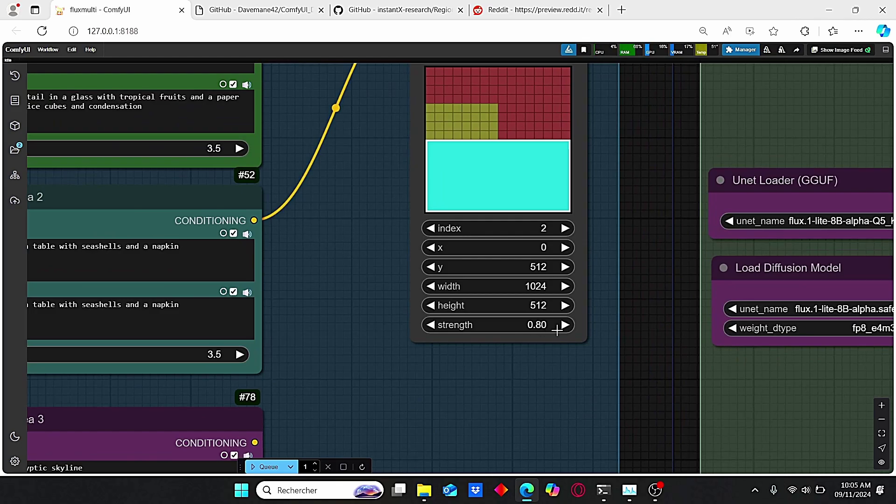
Switch the MultiAreaConditioning index to 0 for the background area, followed by index 1 for the cocktail area.
left_click_drag(357, 187, 375, 301)
left_click(350, 154)
left_click_drag(461, 322, 460, 312)
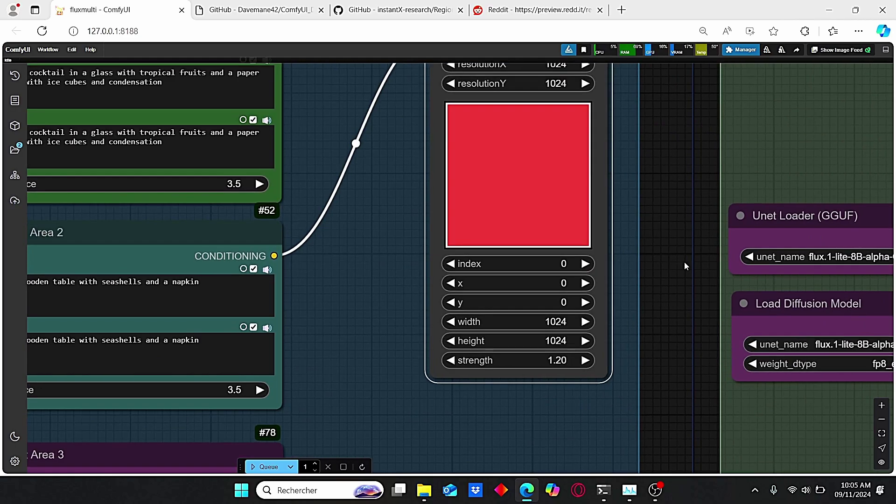
left_click(585, 263)
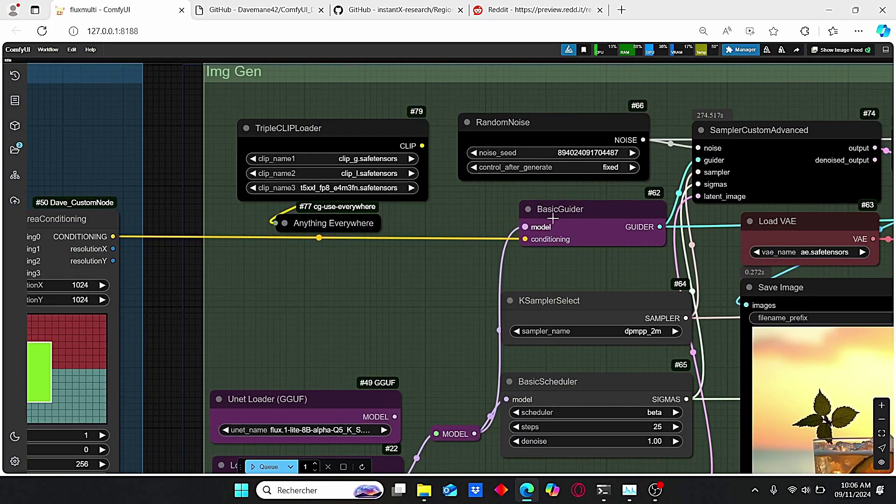
Survey the Img Gen group, following the conditioning output into the BasicGuider node and on to the saved image.
left_click(562, 222)
scroll(602, 273, "down", 4)
left_click_drag(340, 314, 128, 244)
scroll(142, 259, "up", 1)
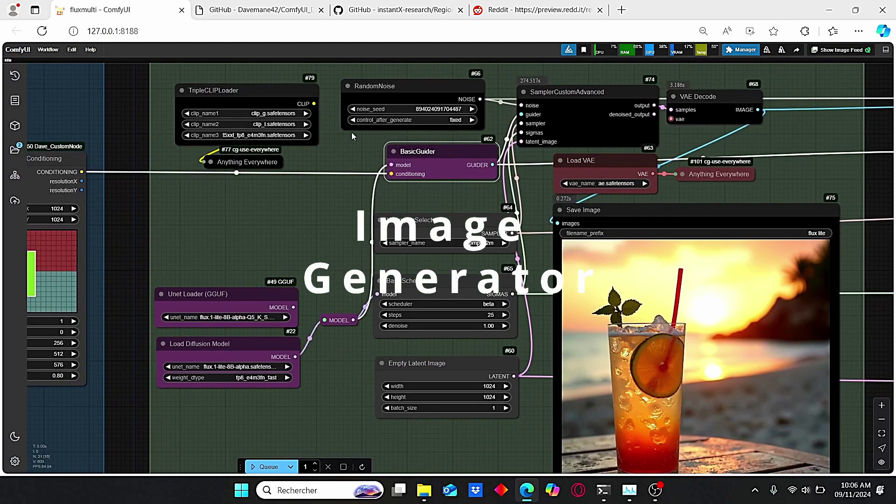
scroll(343, 355, "down", 1)
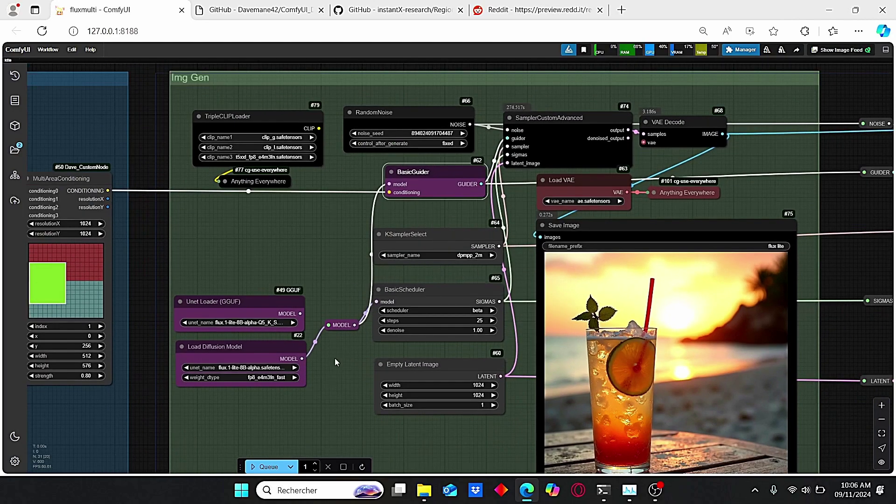
scroll(327, 367, "down", 1)
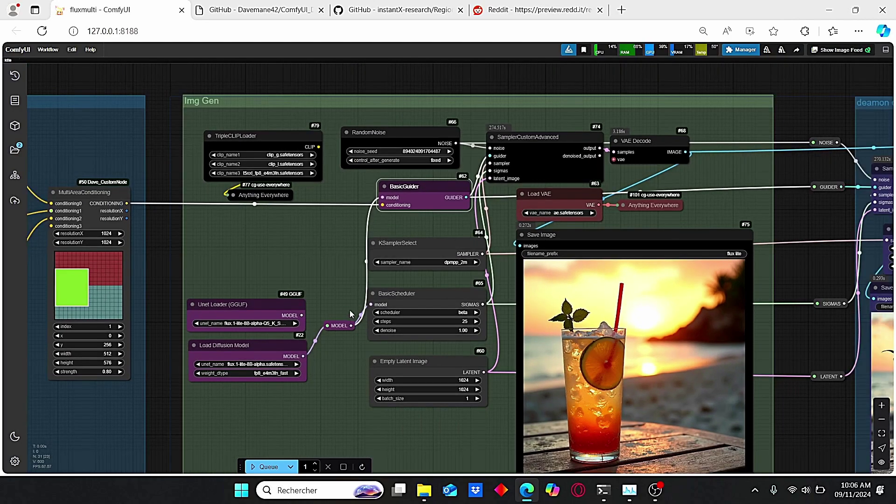
Make the Load Diffusion Model node slightly taller and inspect it together with the Unet Loader (GGUF) node.
scroll(336, 323, "up", 2)
scroll(326, 374, "up", 6)
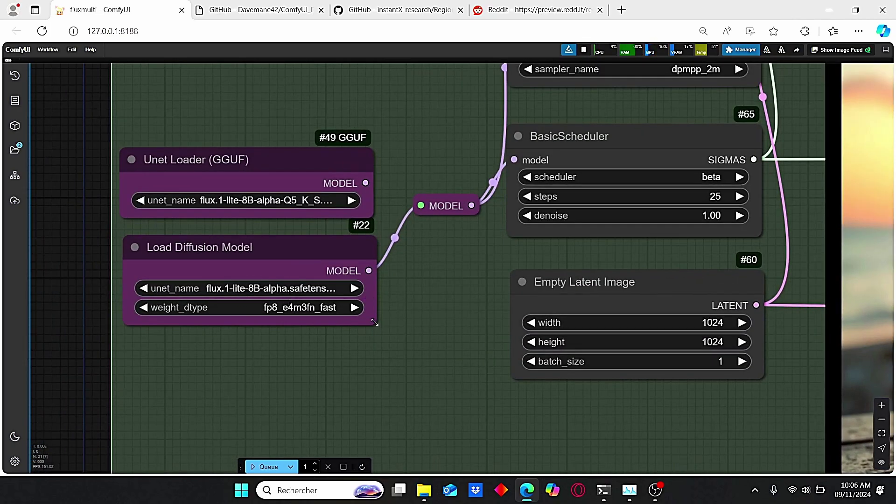
left_click_drag(374, 322, 376, 340)
scroll(407, 310, "down", 1)
left_click_drag(408, 274, 406, 321)
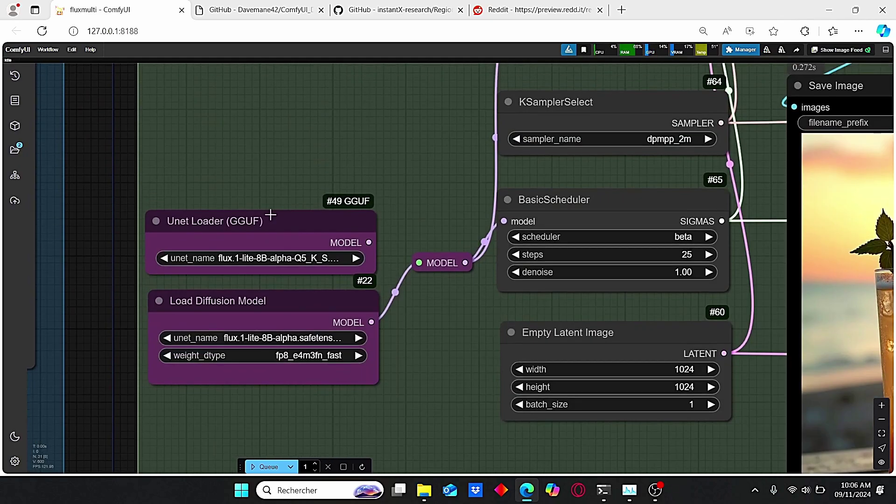
left_click_drag(405, 399, 430, 331)
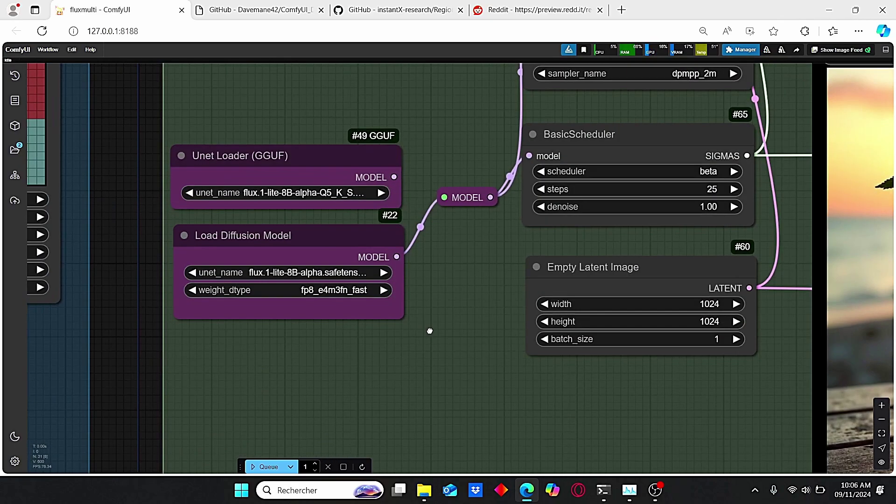
scroll(486, 295, "down", 5)
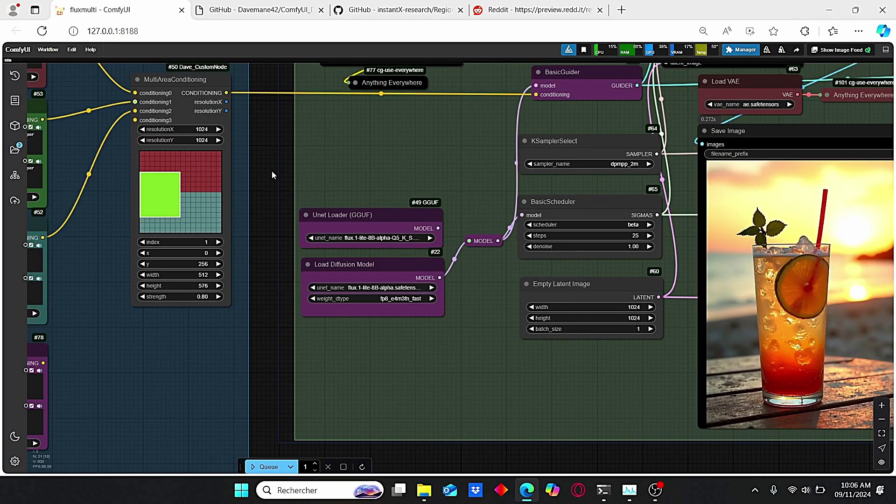
Move the TripleCLIPLoader node higher in the Img Gen group and place its Anything Everywhere node directly beneath it.
left_click_drag(272, 175, 266, 236)
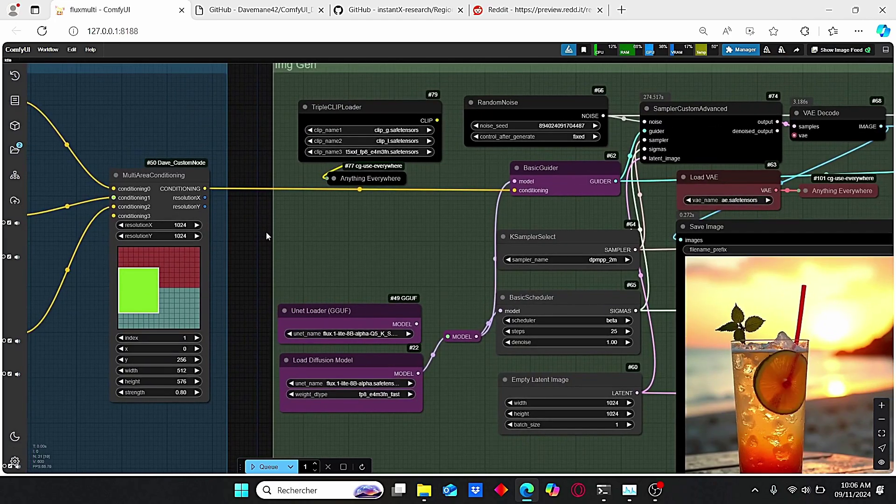
scroll(283, 316, "up", 2)
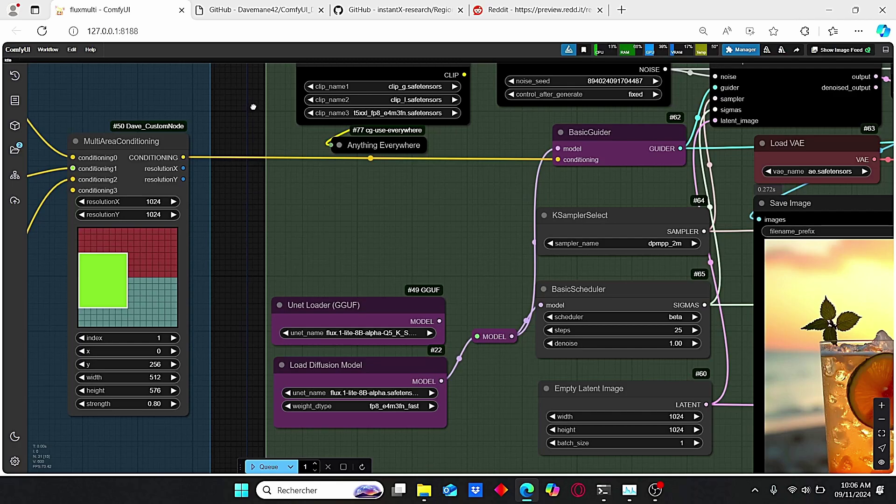
left_click_drag(245, 112, 208, 215)
scroll(291, 134, "up", 3)
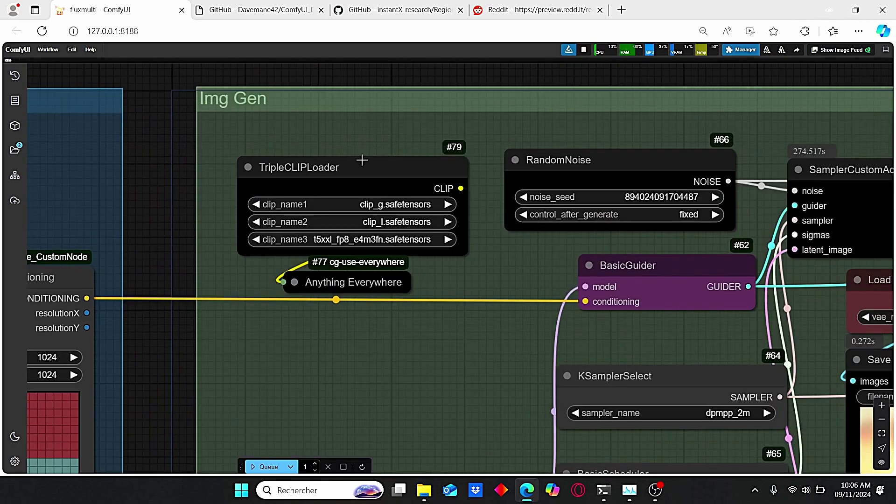
left_click_drag(363, 161, 343, 147)
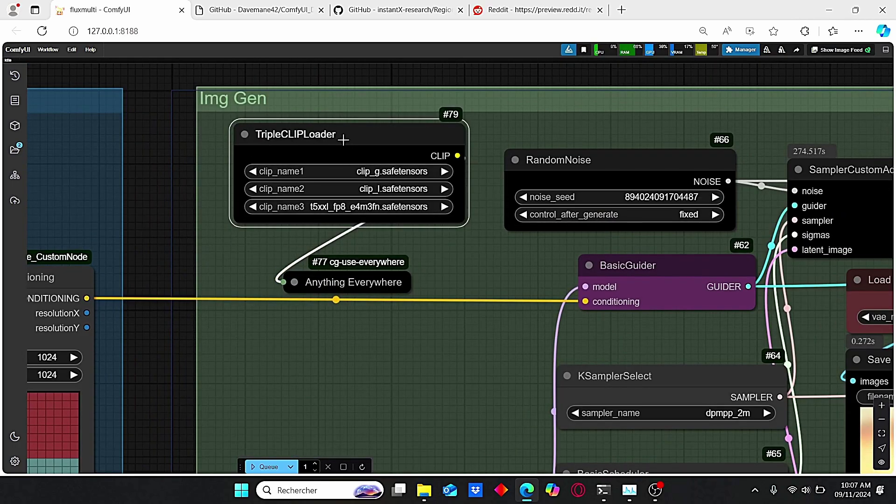
left_click_drag(373, 285, 398, 254)
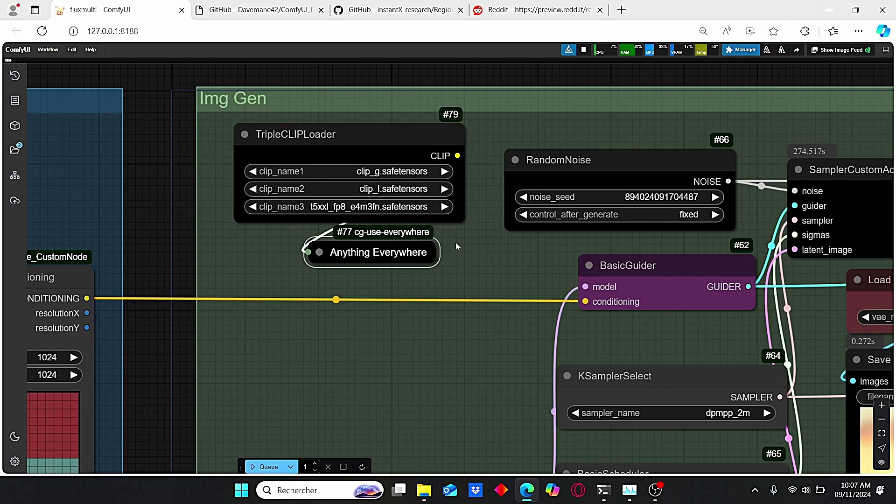
View the control_after_generate options of the RandomNoise node, leaving it on fixed.
scroll(455, 243, "down", 3)
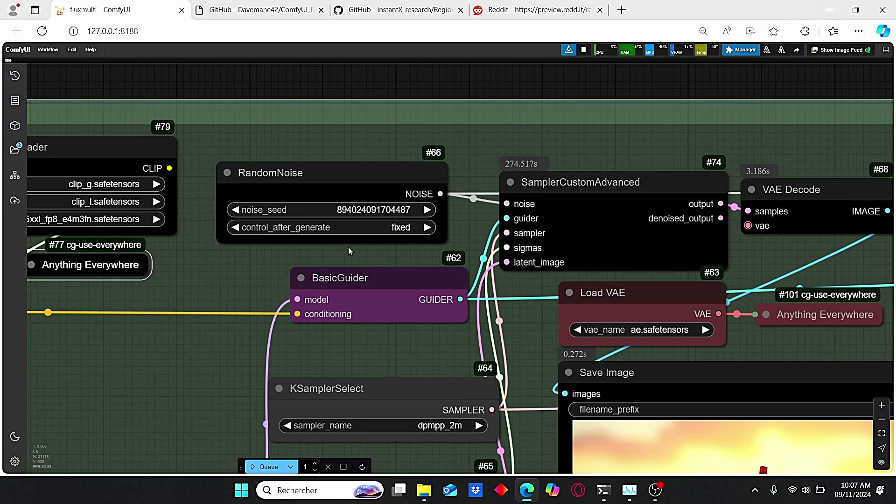
scroll(354, 247, "up", 2)
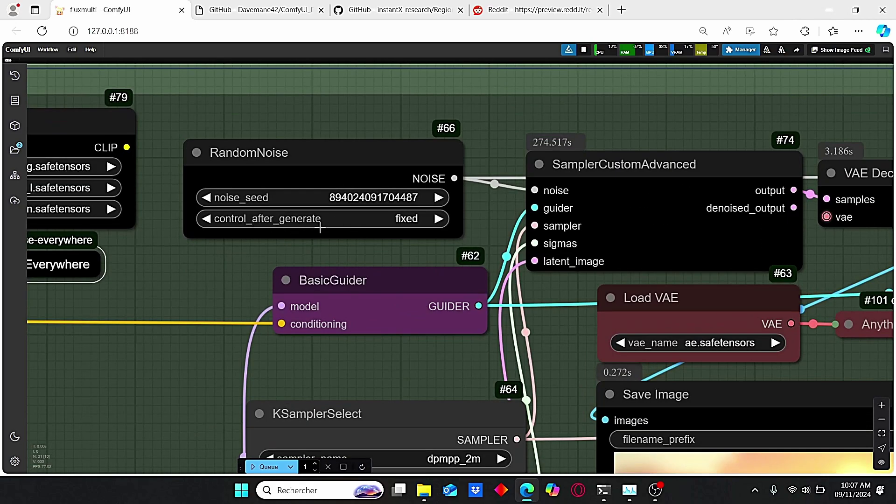
left_click(414, 220)
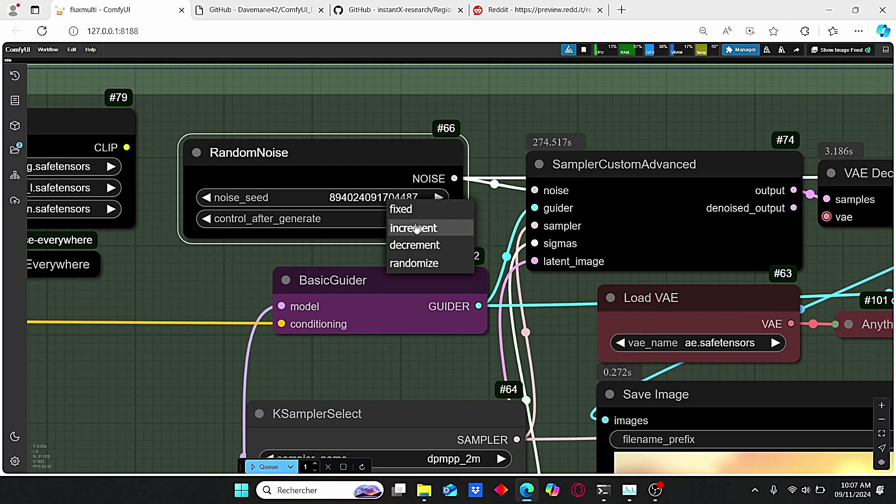
scroll(433, 90, "down", 3)
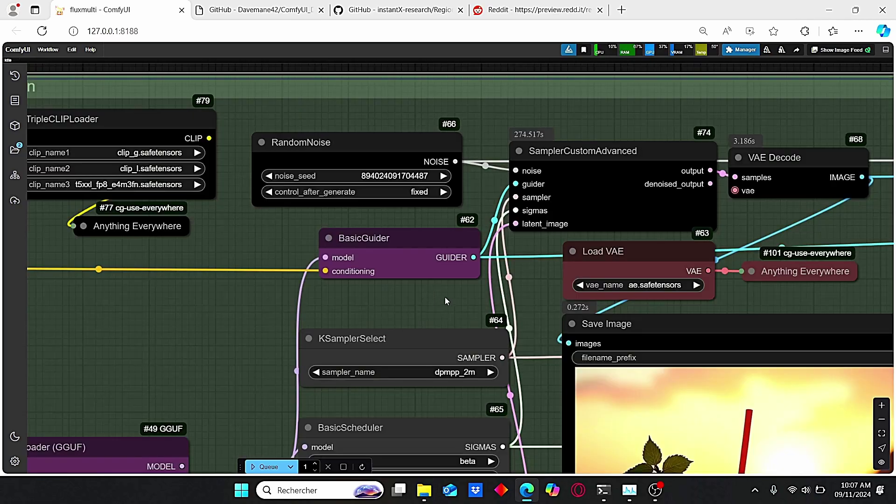
Examine the KSamplerSelect, BasicScheduler and Empty Latent Image settings that feed the sampler in the Img Gen group.
left_click_drag(449, 298, 368, 280)
scroll(368, 280, "down", 2)
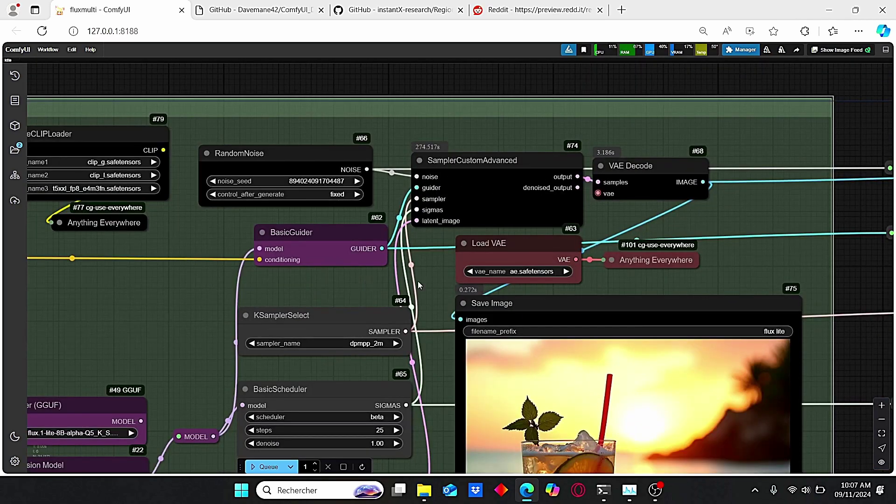
left_click_drag(438, 282, 409, 68)
scroll(264, 237, "up", 4)
scroll(236, 226, "up", 4)
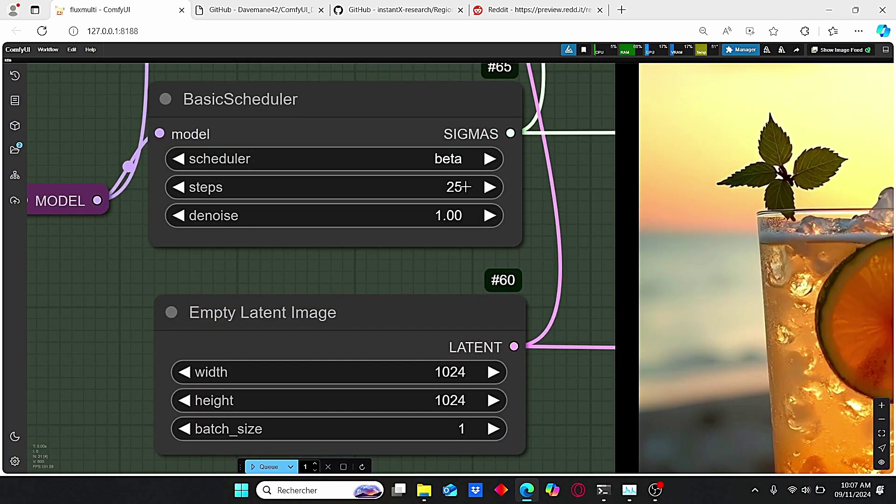
scroll(299, 178, "down", 2)
scroll(511, 174, "down", 2)
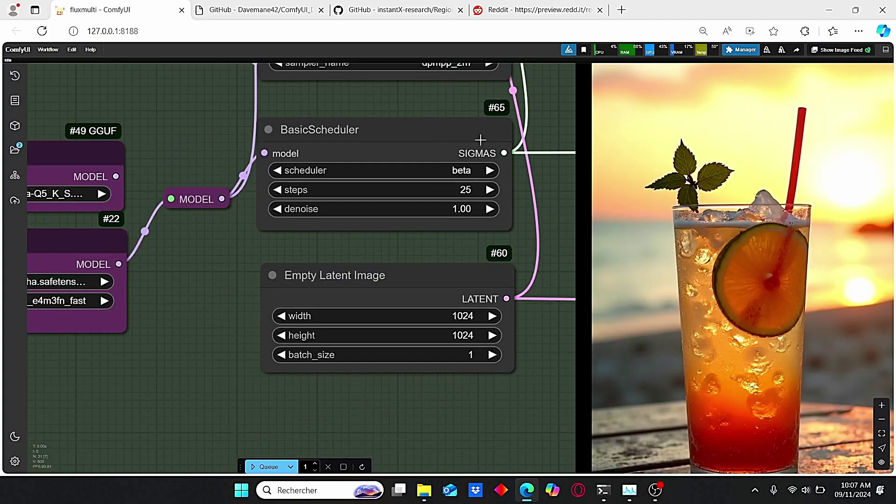
scroll(479, 140, "up", 3)
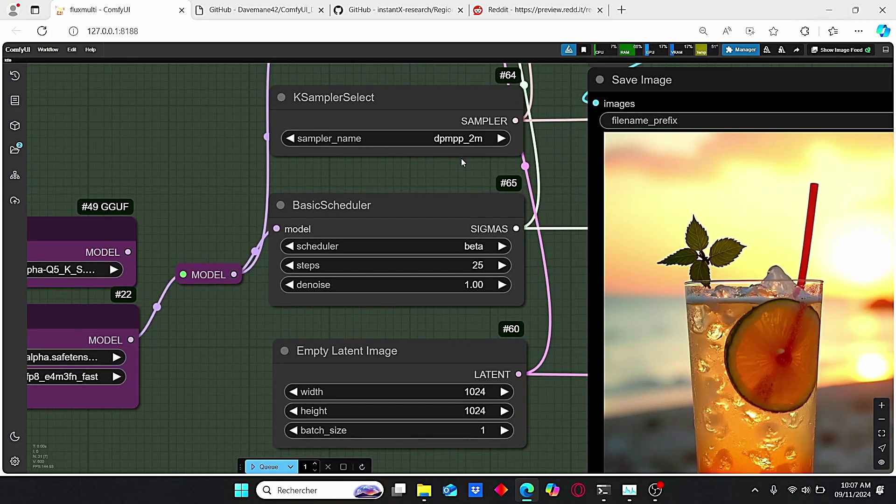
scroll(453, 340, "down", 3)
scroll(368, 320, "down", 4)
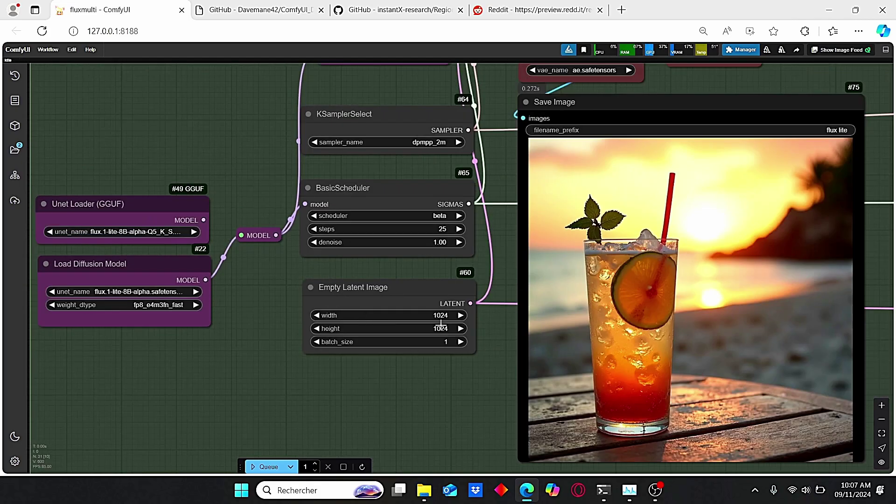
scroll(454, 336, "down", 3)
Examine the deamon detailer group, including its noise, guider, sigmas and latent inputs and the Lying Sigma Sampler settings.
left_click_drag(140, 260, 257, 279)
left_click_drag(236, 237, 81, 137)
scroll(341, 327, "up", 3)
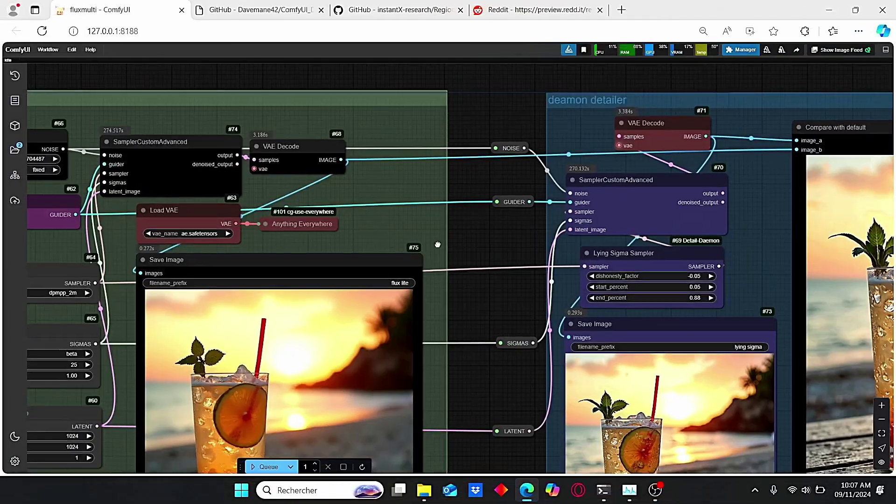
scroll(348, 242, "up", 2)
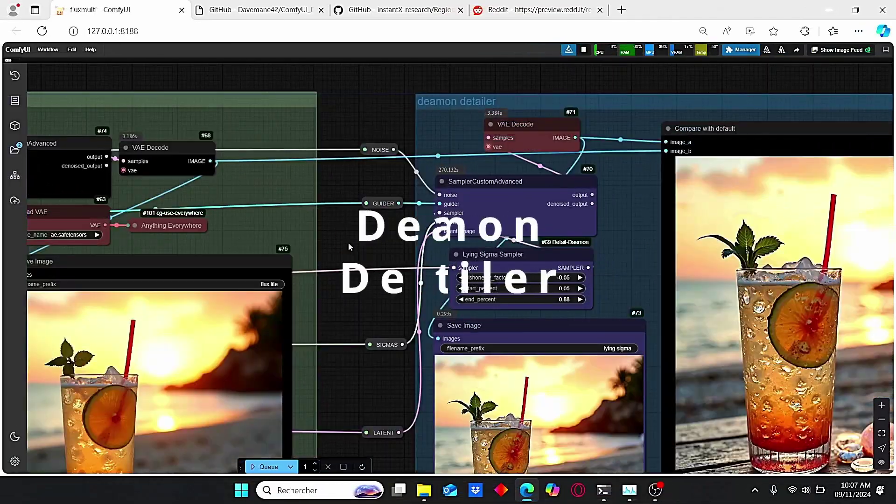
scroll(349, 242, "up", 1)
left_click_drag(379, 240, 273, 227)
scroll(288, 143, "up", 2)
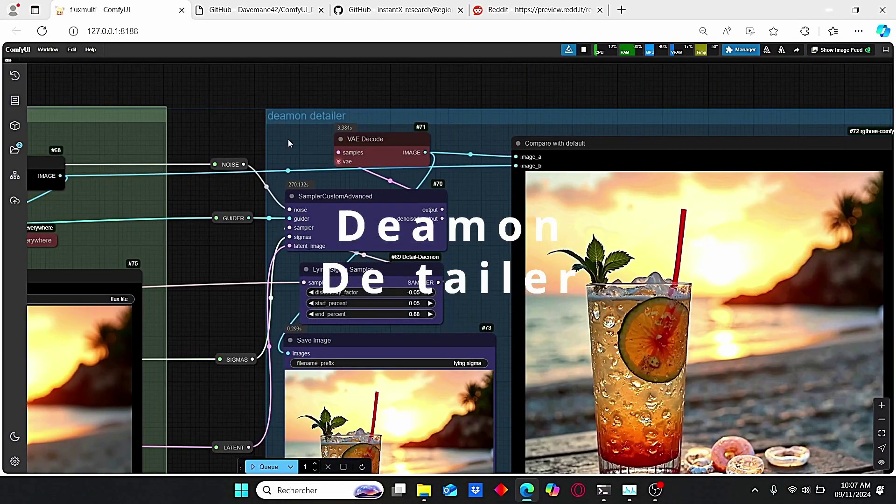
left_click_drag(234, 138, 205, 102)
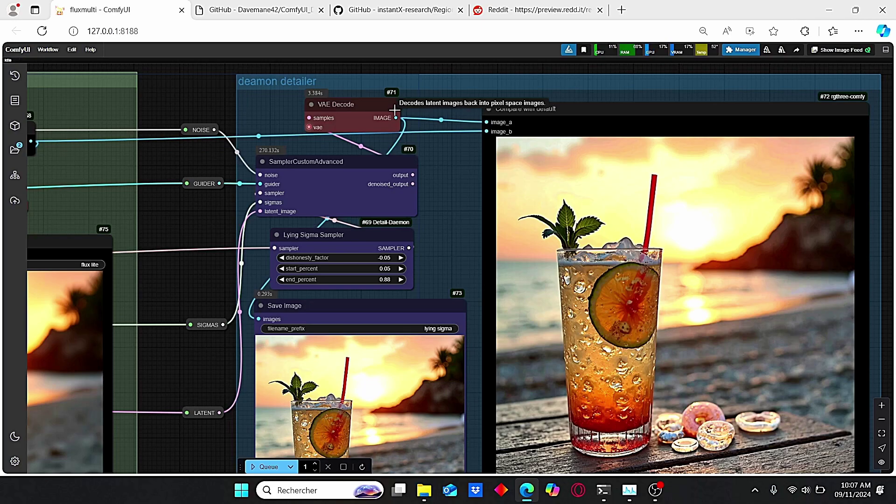
scroll(394, 109, "up", 2)
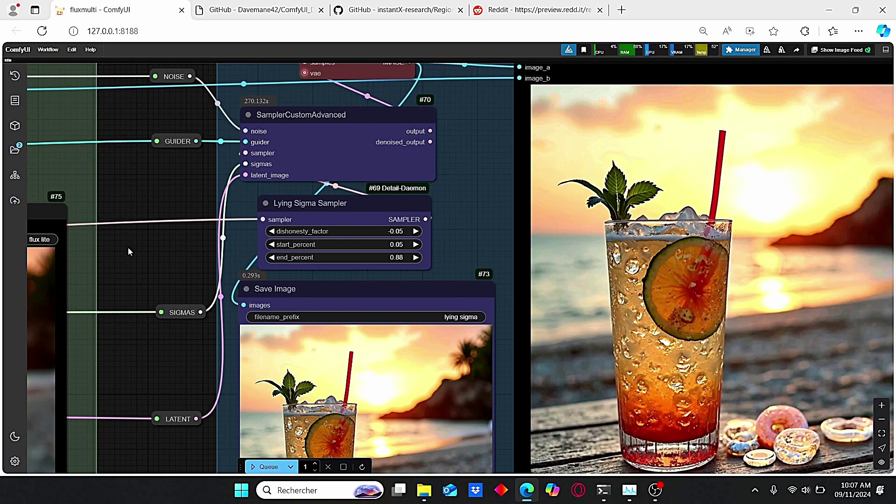
left_click_drag(152, 272, 163, 223)
scroll(336, 150, "up", 2)
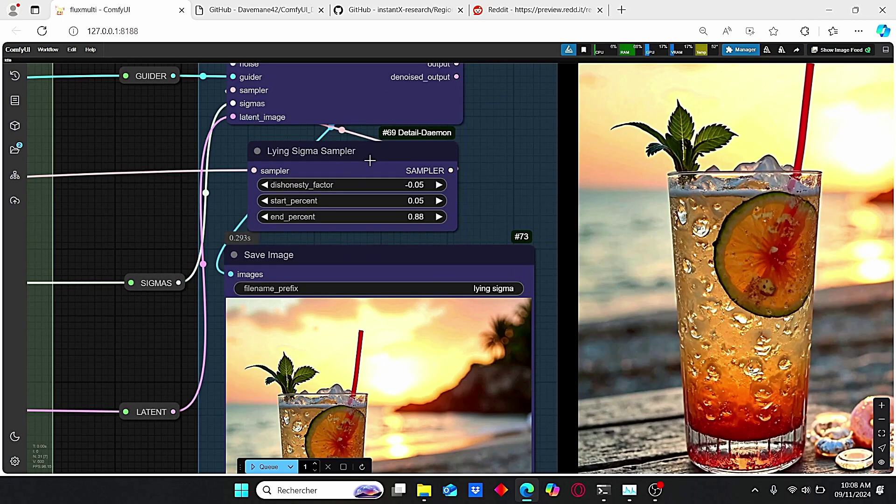
Examine the dishonesty_factor, start_percent and end_percent settings of the Lying Sigma Sampler in the deamon detailer group.
scroll(508, 206, "down", 2)
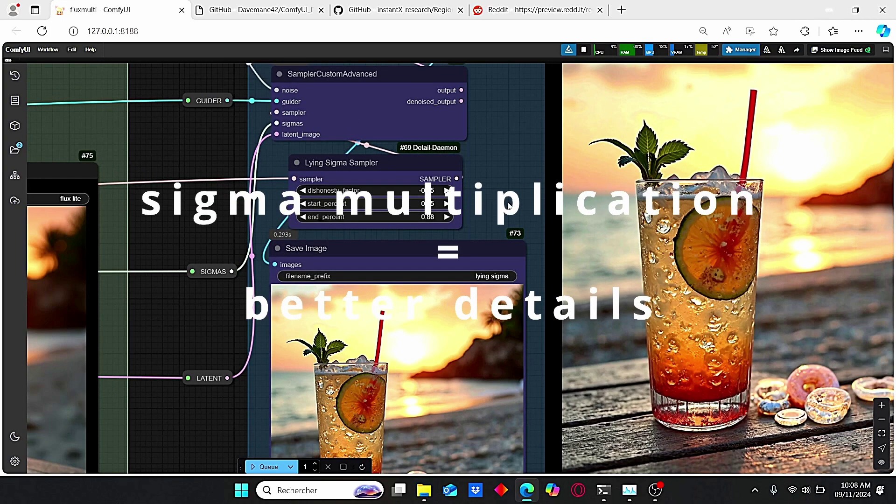
scroll(509, 205, "up", 1)
scroll(445, 211, "down", 1)
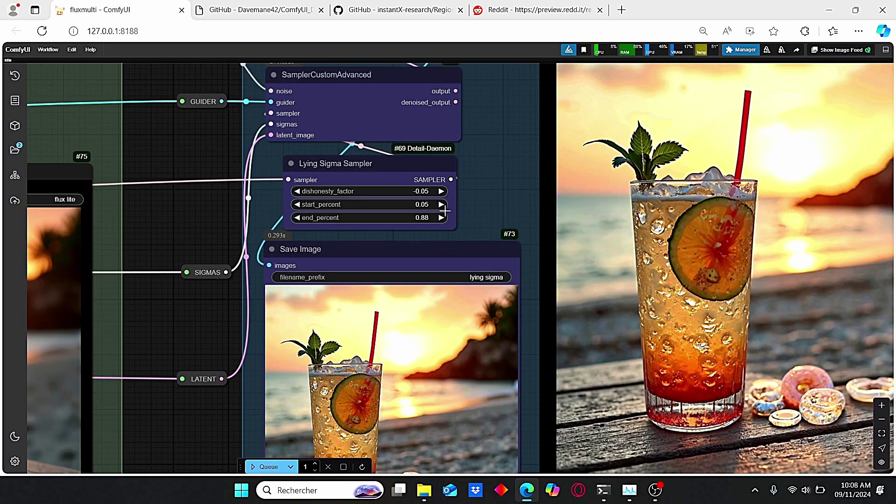
scroll(434, 210, "up", 6)
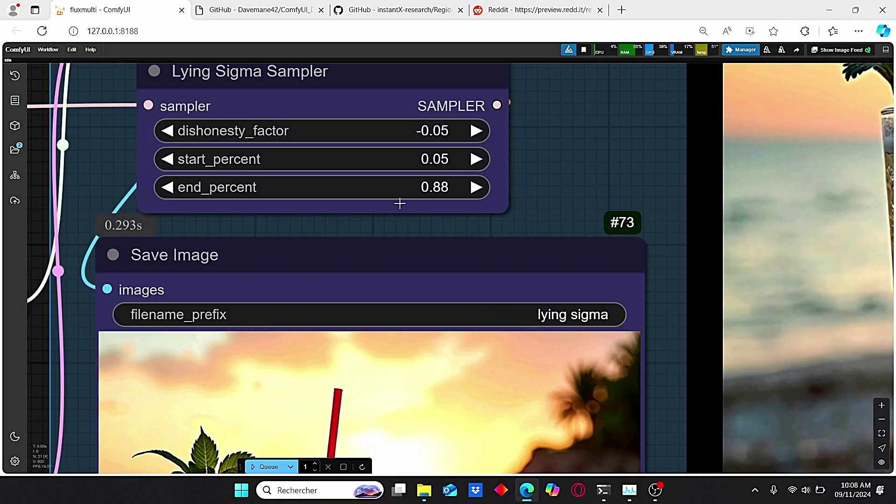
scroll(432, 206, "down", 5)
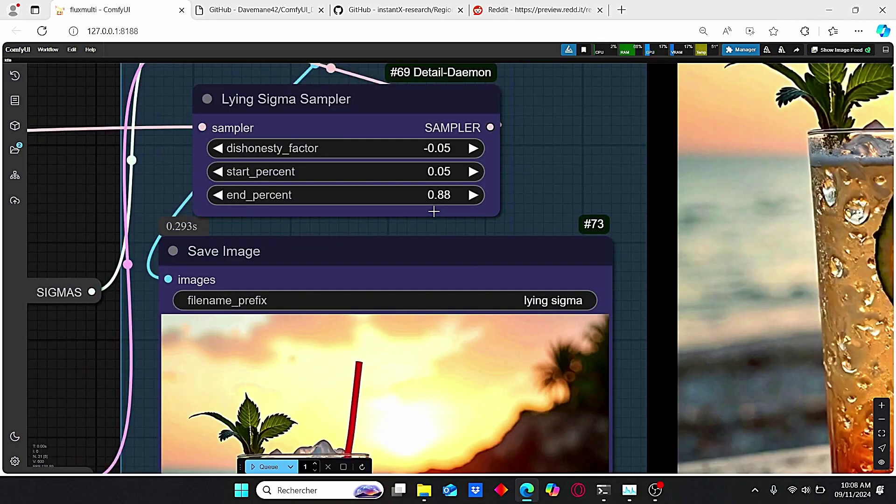
scroll(434, 210, "down", 4)
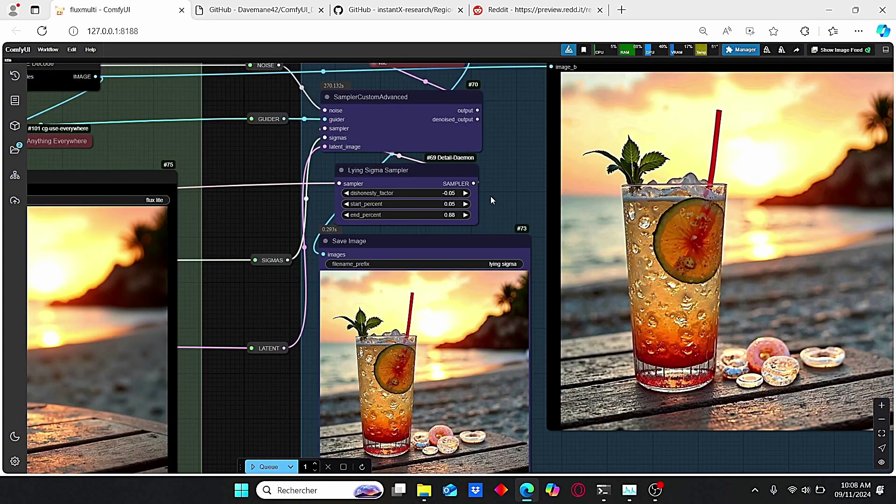
scroll(434, 210, "up", 6)
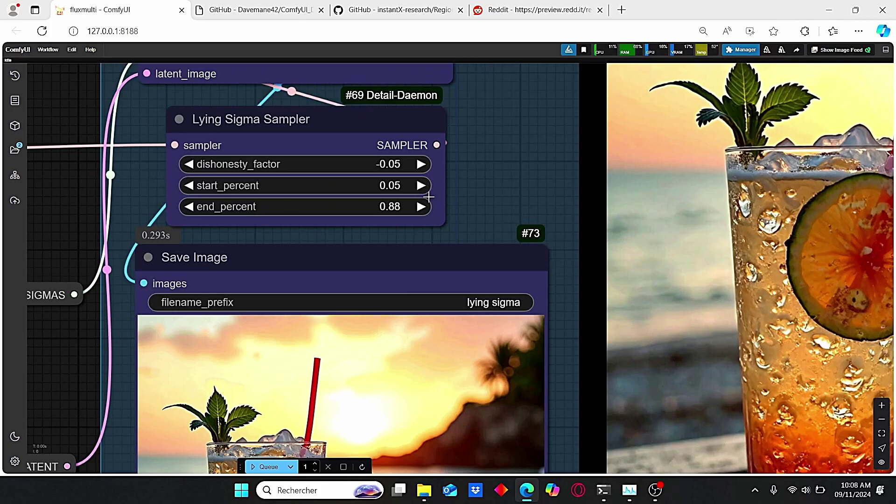
scroll(495, 197, "down", 2)
scroll(495, 197, "down", 7)
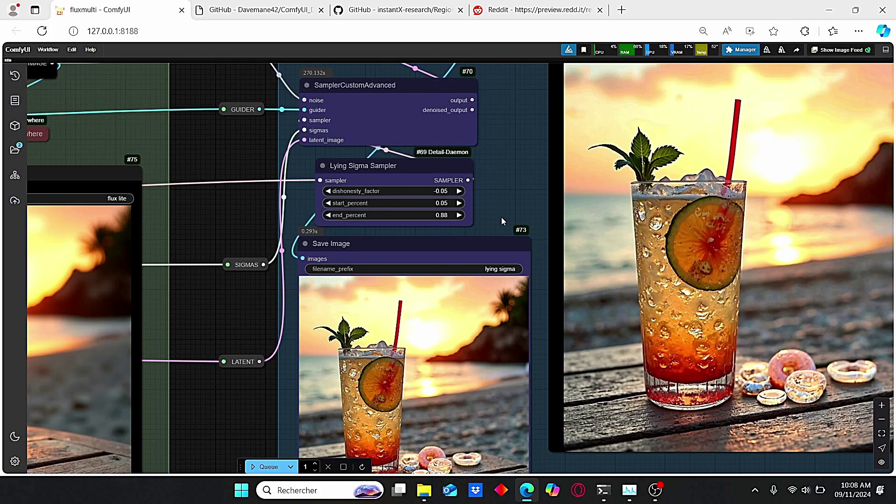
scroll(469, 147, "up", 3)
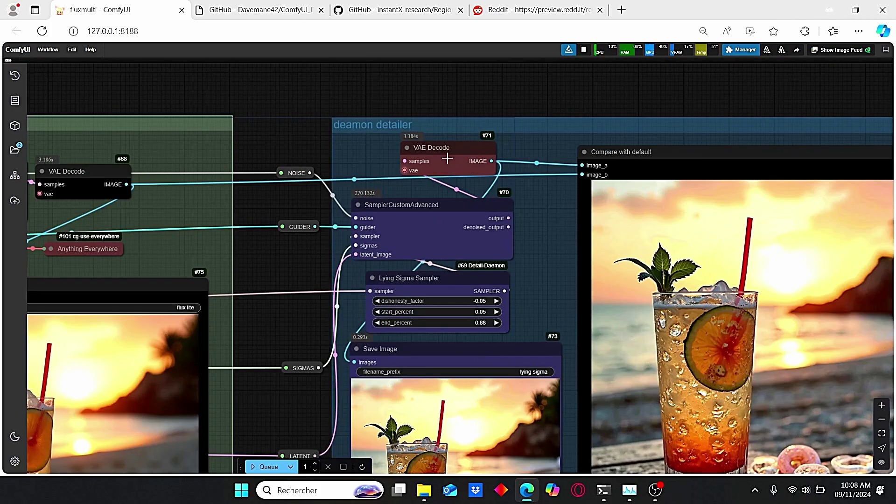
Examine how the sampler, VAE Decode, Compare with default and Save Image nodes are linked in the deamon detailer group.
scroll(447, 158, "up", 3)
scroll(541, 148, "down", 3)
left_click_drag(716, 97, 560, 103)
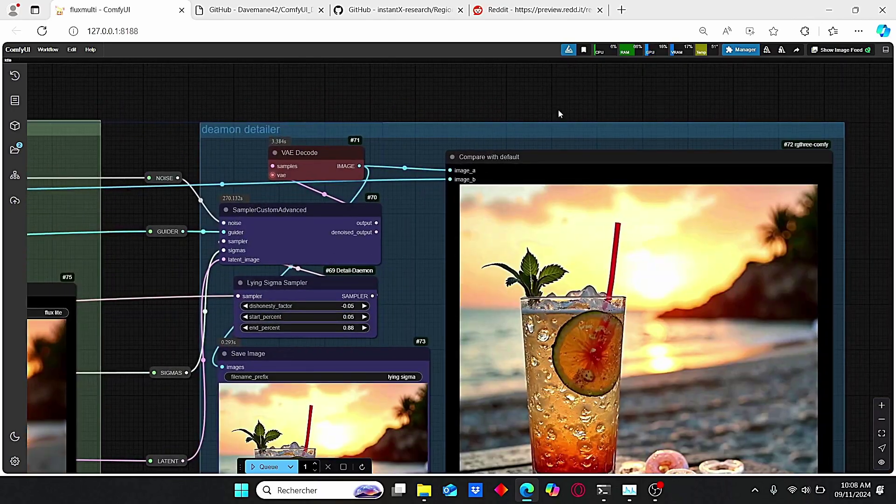
left_click_drag(417, 262, 391, 72)
scroll(380, 123, "up", 3)
left_click_drag(324, 153, 394, 159)
scroll(394, 159, "down", 1)
scroll(476, 389, "down", 2)
left_click_drag(180, 397, 314, 416)
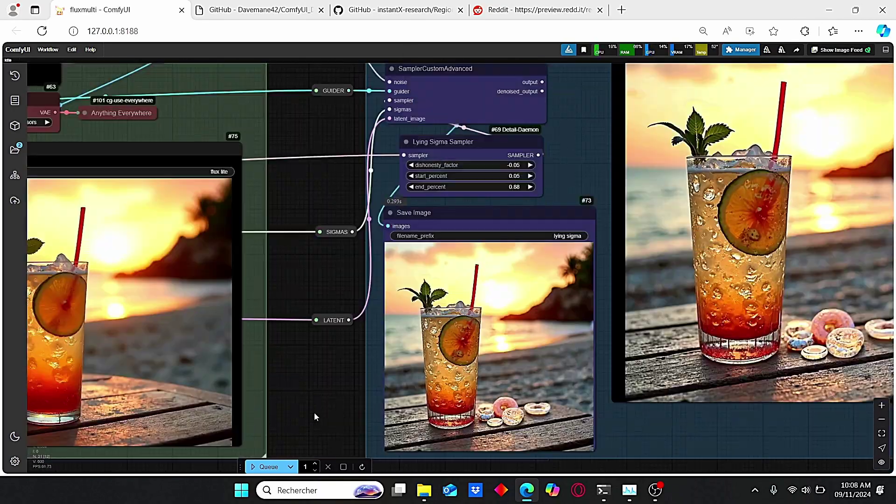
Inspect the refined cocktail image in the Compare with default and Save Image nodes.
left_click_drag(550, 121, 352, 183)
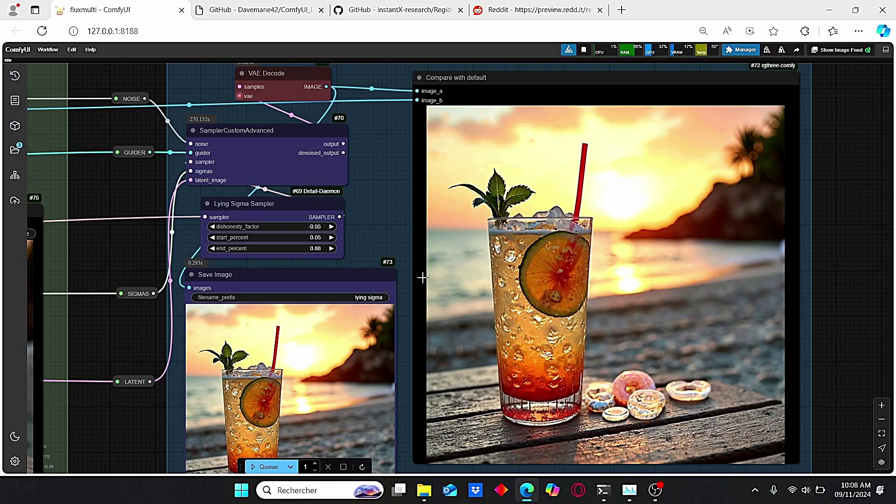
left_click_drag(400, 246, 342, 179)
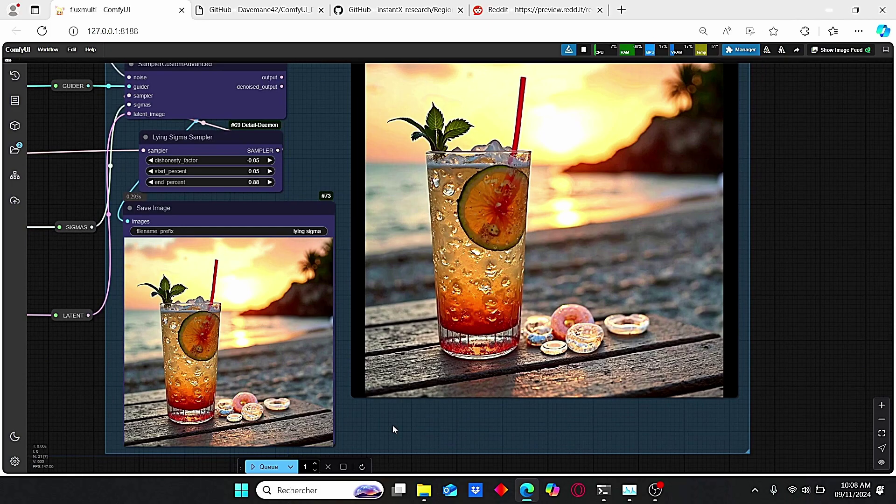
scroll(375, 425, "down", 3)
left_click_drag(136, 401, 354, 408)
left_click_drag(545, 77, 484, 82)
scroll(375, 113, "up", 3)
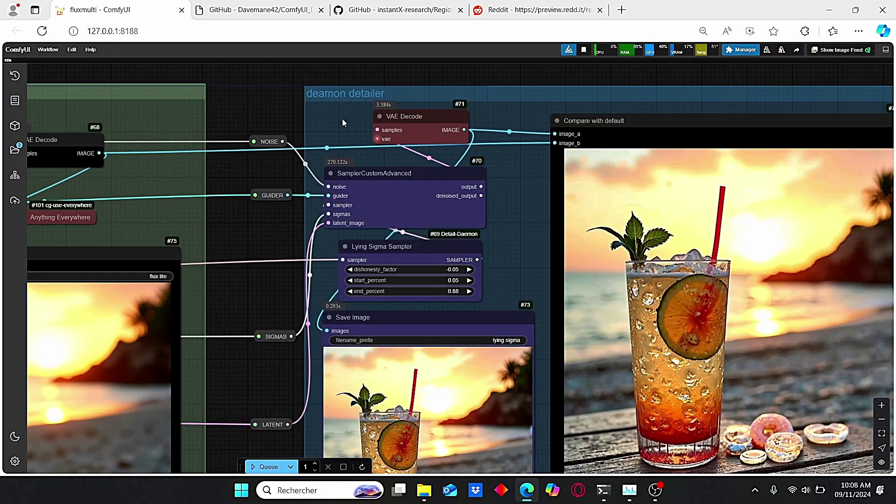
right_click(524, 237)
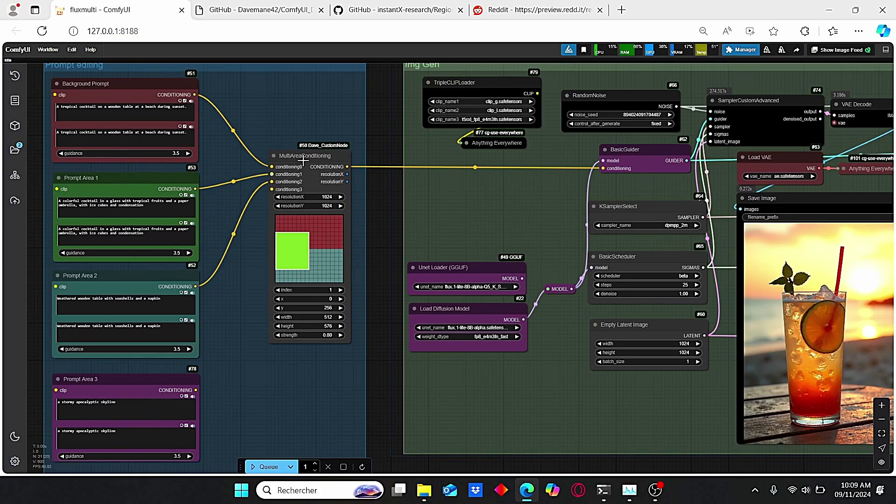
Go from the MultiAreaConditioning node to the ComfyUI_Dave_CustomNode GitHub repository and copy its HTTPS clone URL.
left_click_drag(302, 156, 301, 147)
left_click(370, 228)
left_click(322, 147)
left_click(296, 5)
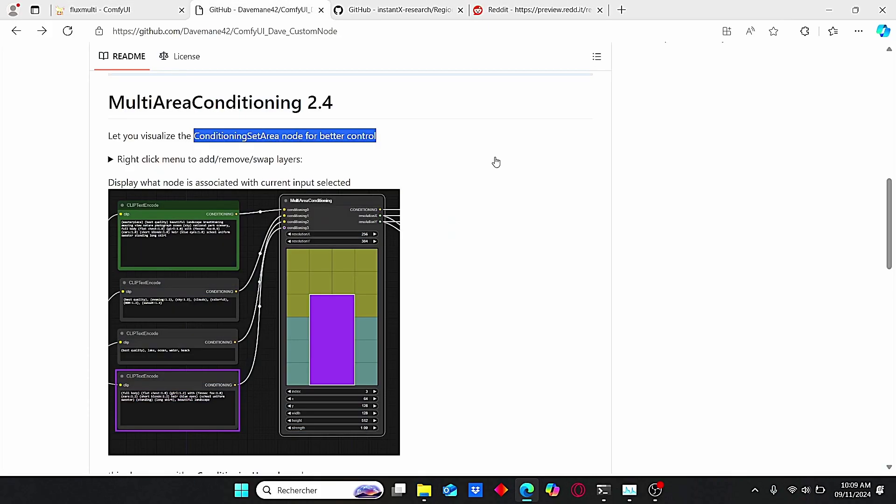
scroll(505, 175, "up", 10)
left_click(600, 193)
left_click(593, 273)
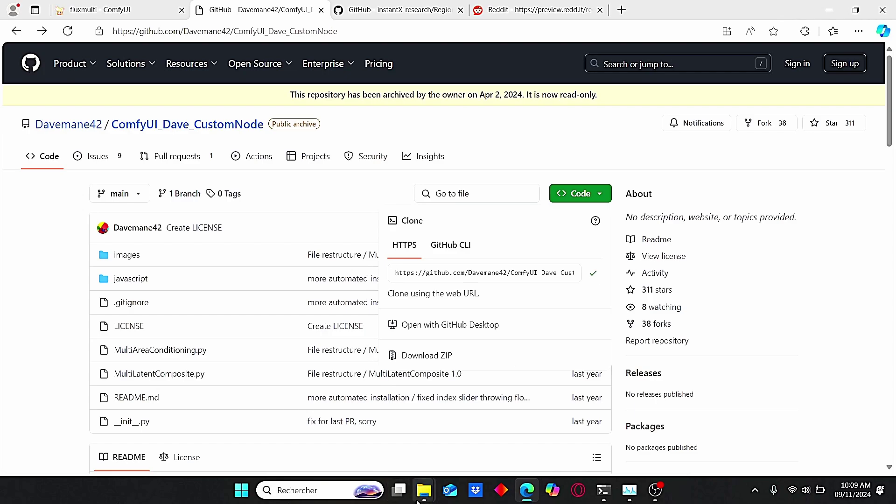
Switch to File Explorer, enter ComfyUI's custom_nodes folder and open a command prompt (cmd) at that location.
left_click(418, 498)
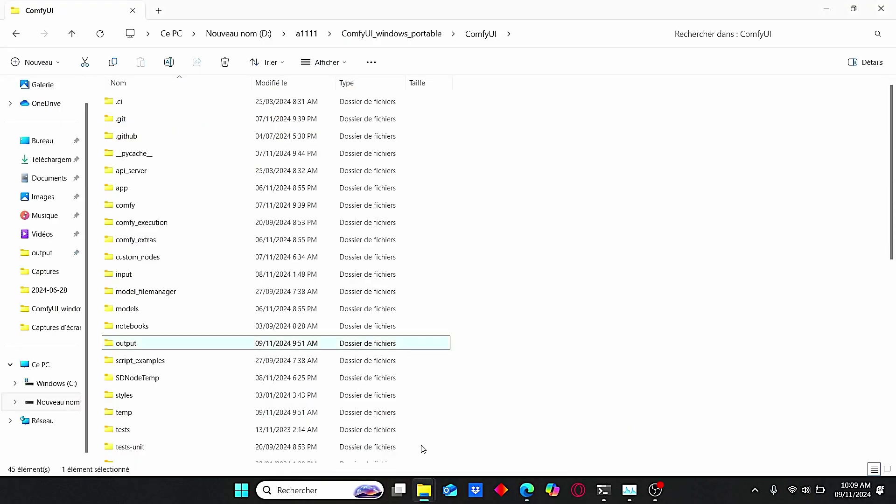
double_click(163, 245)
key("alt+Left")
double_click(152, 257)
left_click(628, 34)
type("cmd")
key("Return")
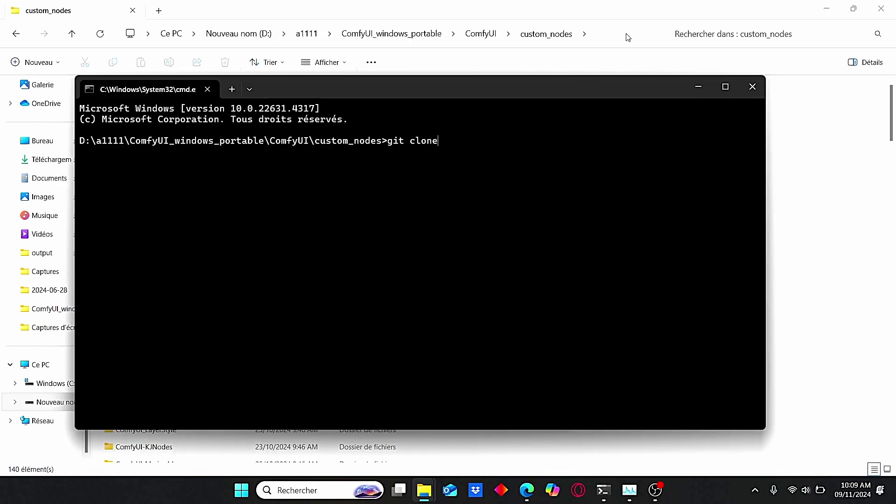
Enter a git clone command with the copied ComfyUI_Dave_CustomNode.git URL, and close the command prompt without running it.
type("git clone")
type("https://github.com/Davemane42/ComfyUI_Dave_CustomNode.git")
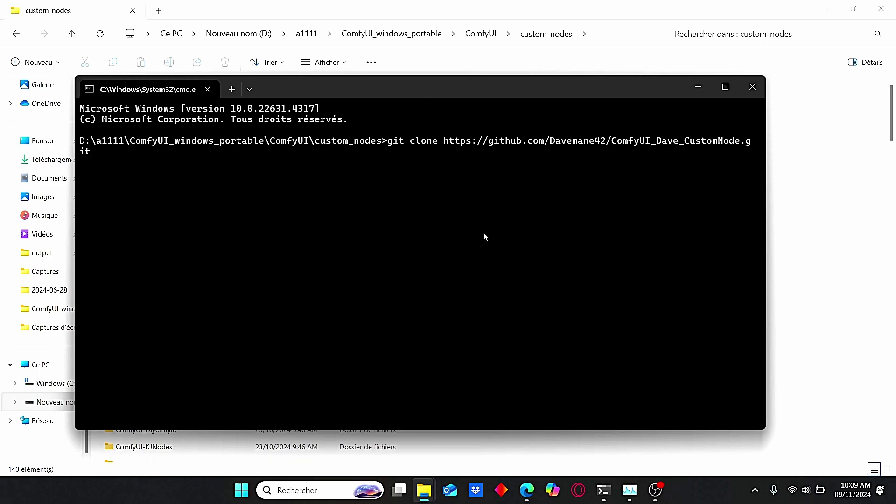
left_click(752, 86)
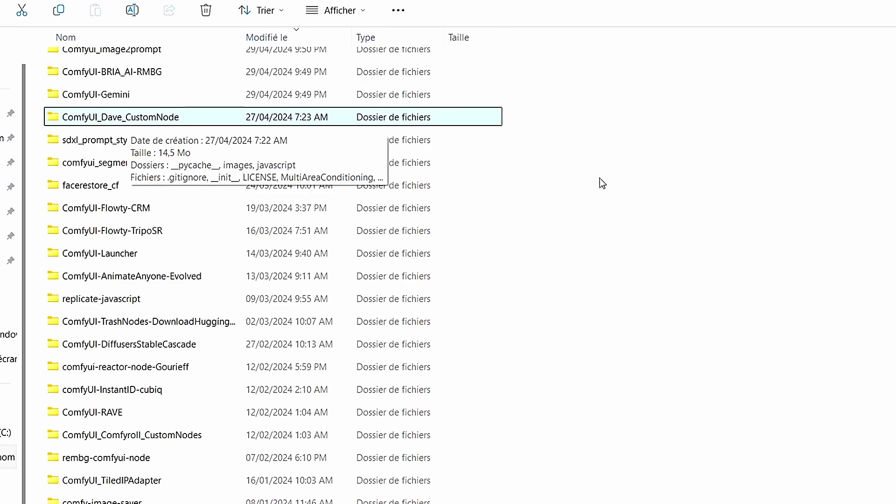
Look over the ComfyUI_Dave_CustomNode folder's entry in custom_nodes and switch back to the fluxmulti workflow in the browser.
left_click(630, 183)
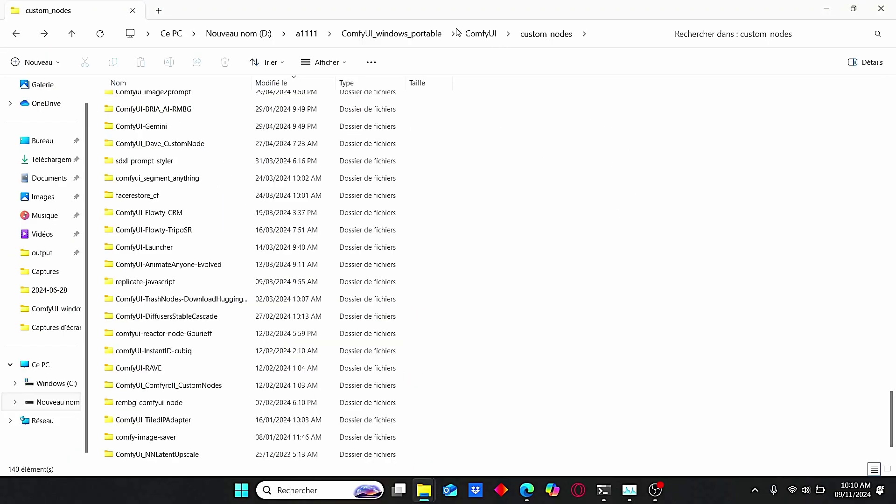
scroll(624, 246, "up", 1)
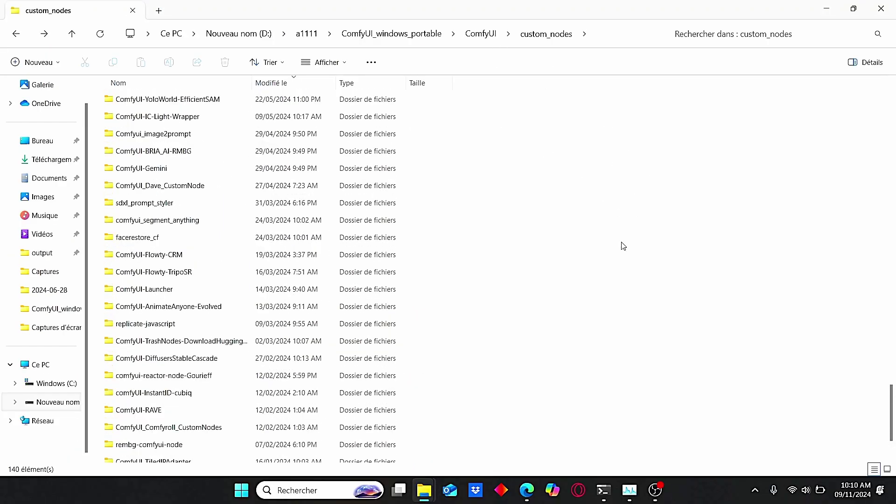
left_click(527, 490)
left_click(145, 11)
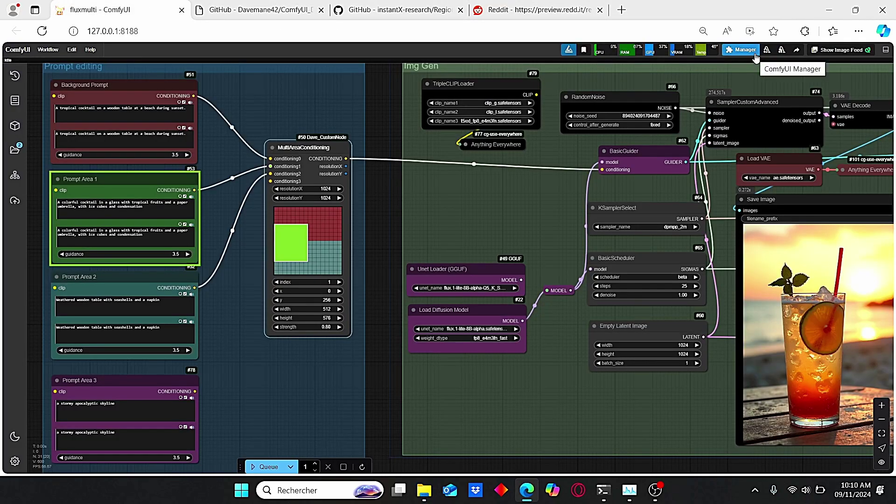
View the ComfyUI Manager Menu and close it without changing any option.
left_click(742, 49)
scroll(376, 143, "up", 2)
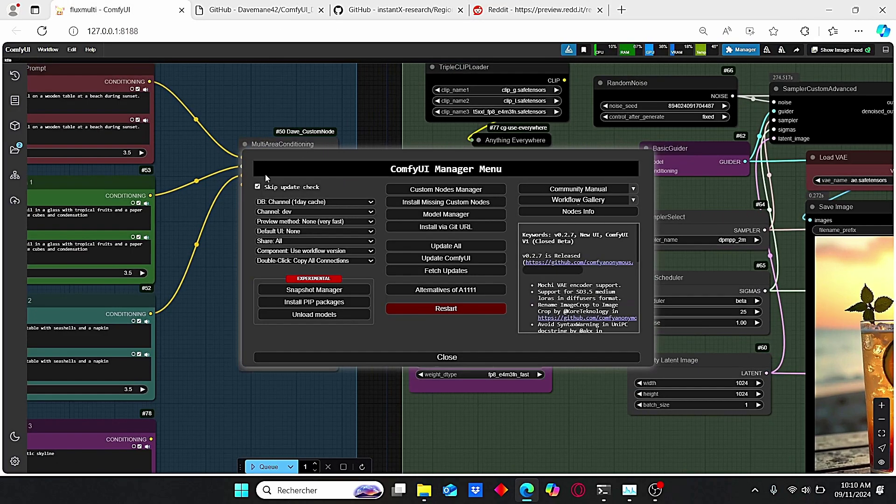
left_click(446, 357)
Search the nodes for "multiar" and add a second MultiAreaConditioning node in the empty area below the Prompt editing group.
scroll(411, 308, "down", 6)
scroll(409, 303, "up", 4)
double_click(423, 373)
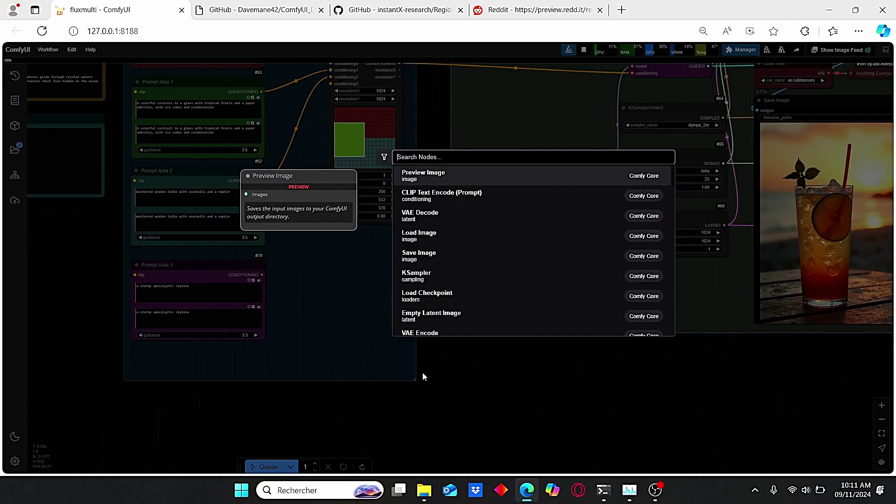
type("multi")
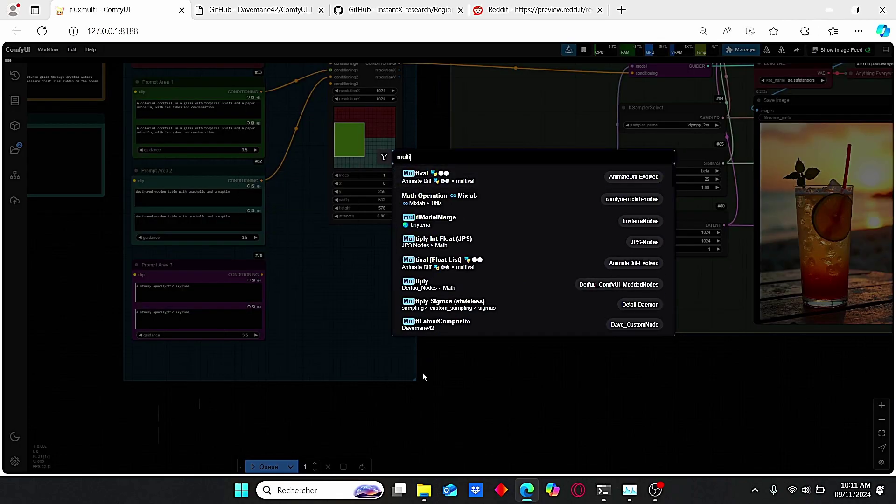
type("ar")
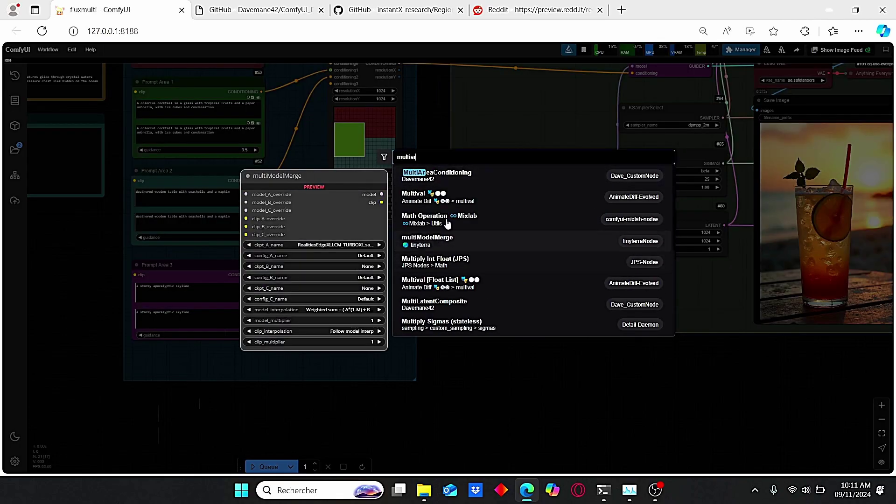
key("Return")
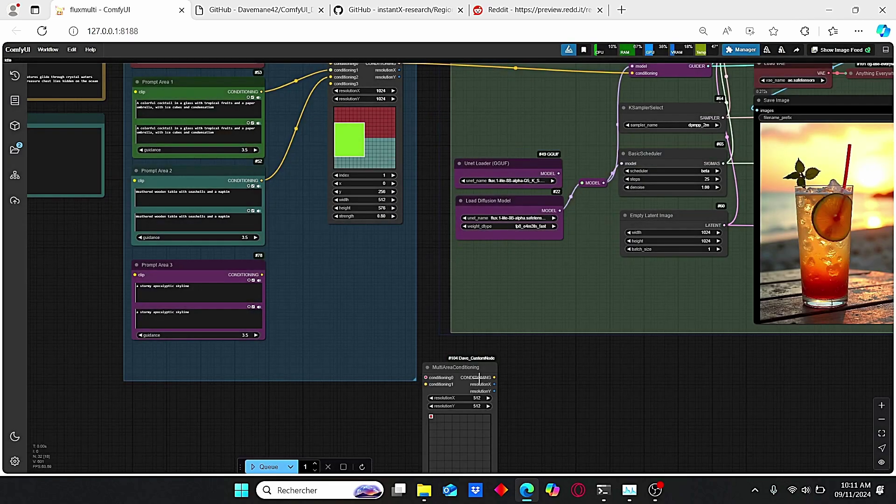
Move the new MultiAreaConditioning node into the Prompt editing group, beneath the original one and beside Prompt Area 3.
left_click_drag(479, 377, 435, 312)
scroll(435, 312, "up", 4)
left_click_drag(529, 256, 432, 179)
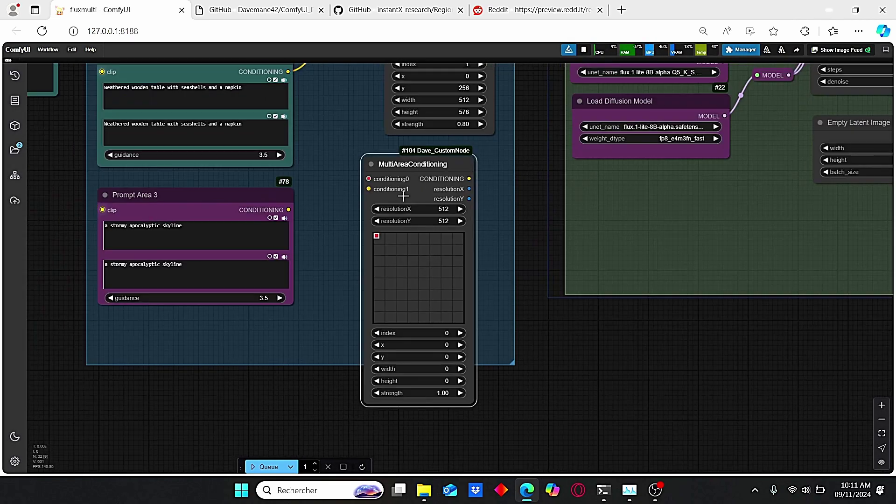
left_click_drag(403, 196, 420, 199)
Insert another conditioning input below input 0 on the new MultiAreaConditioning node.
right_click(435, 186)
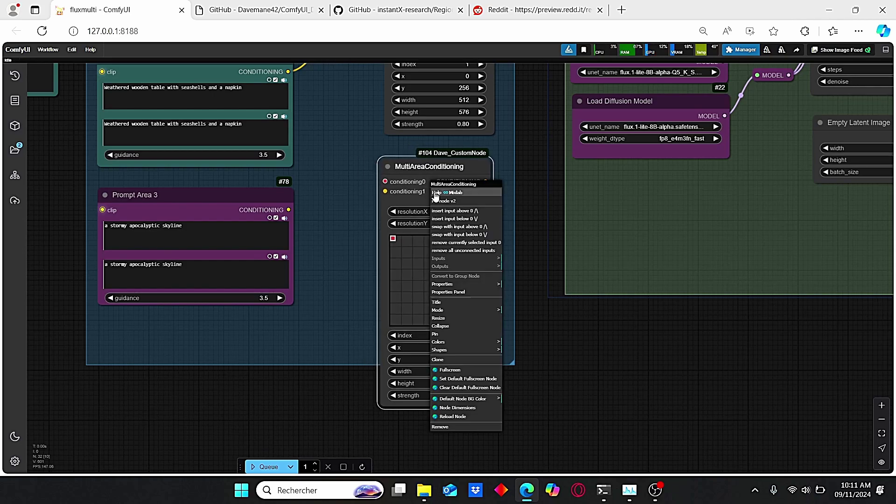
left_click(464, 219)
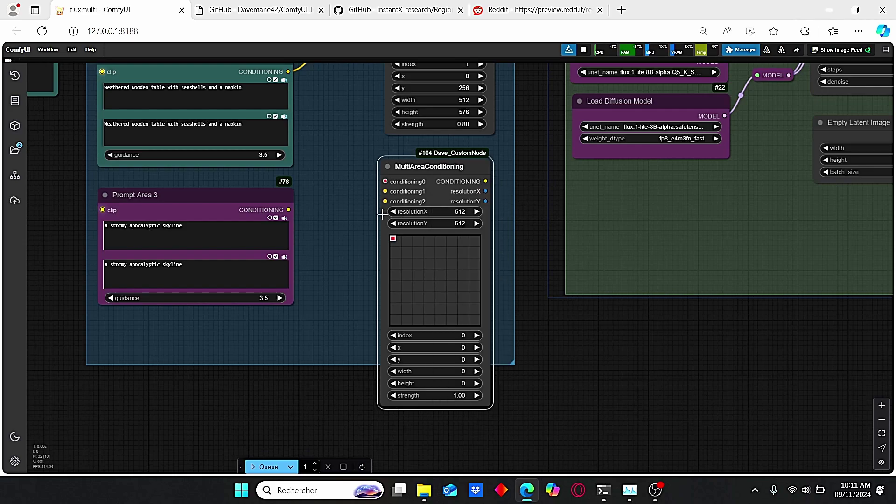
scroll(358, 230, "down", 1)
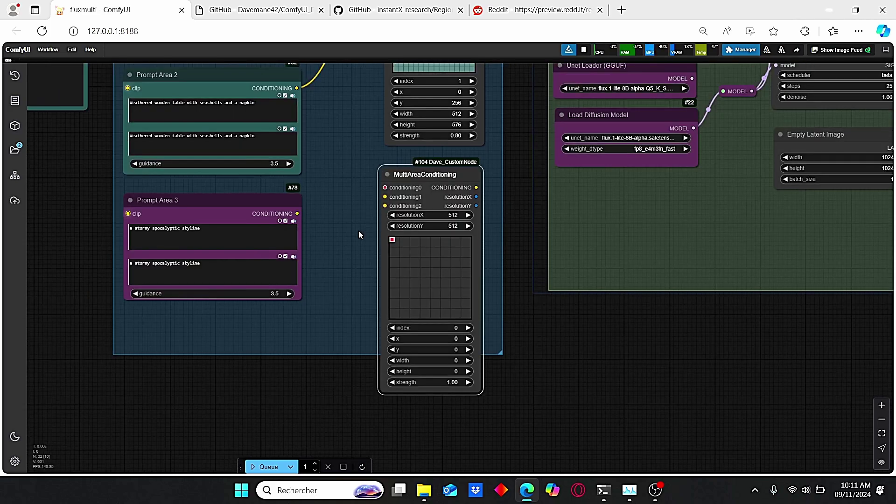
Remove the newly added MultiAreaConditioning node from beneath the original one in the Prompt editing group.
left_click_drag(521, 181, 498, 281)
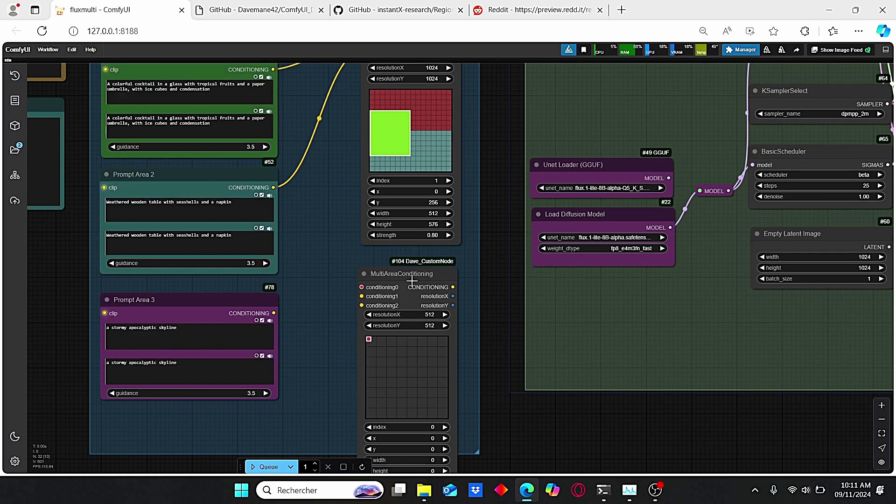
left_click_drag(411, 281, 464, 272)
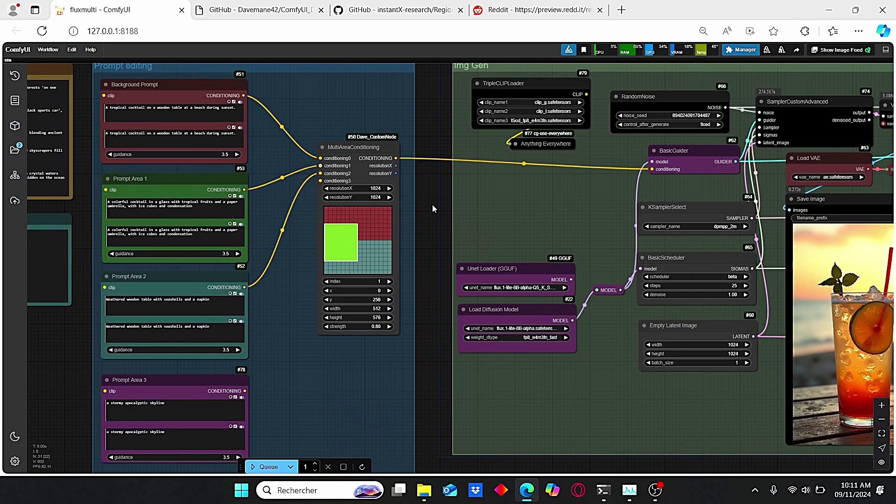
scroll(432, 204, "down", 3)
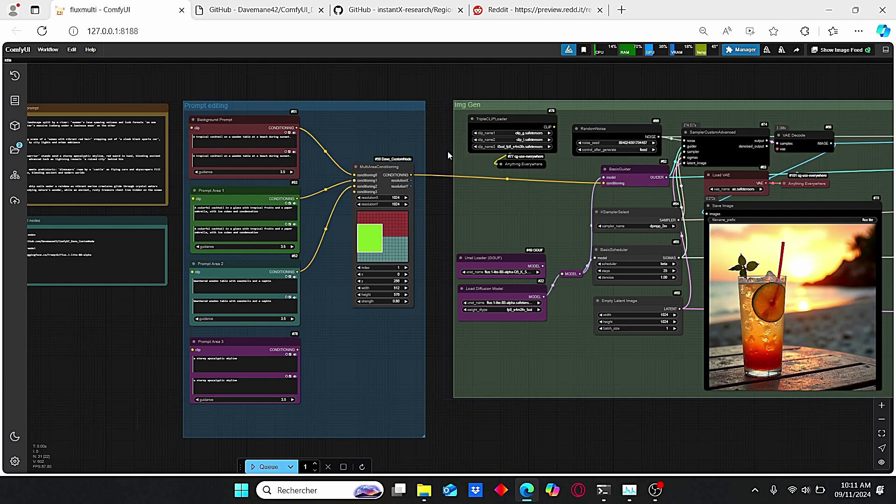
left_click_drag(594, 93, 590, 98)
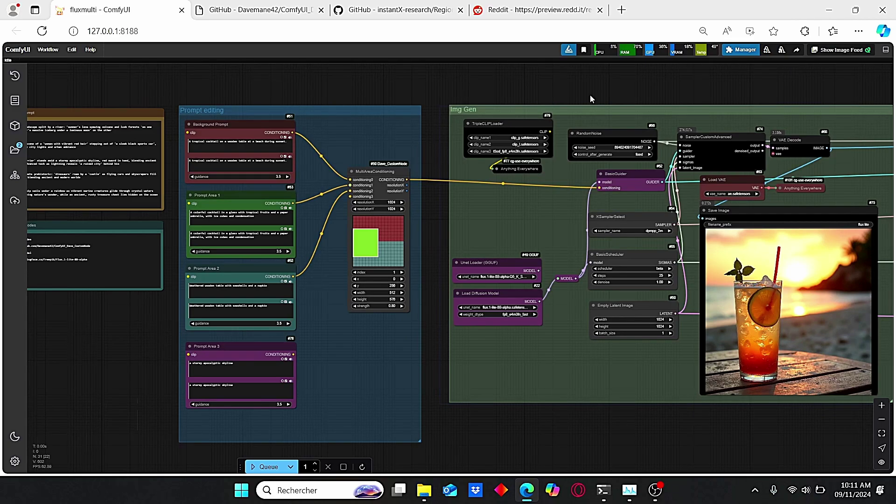
left_click_drag(470, 105, 439, 130)
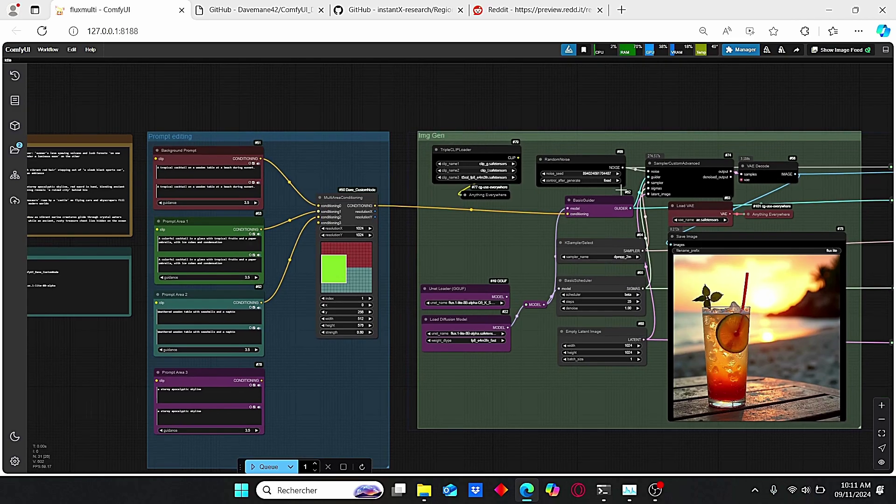
scroll(505, 252, "up", 3)
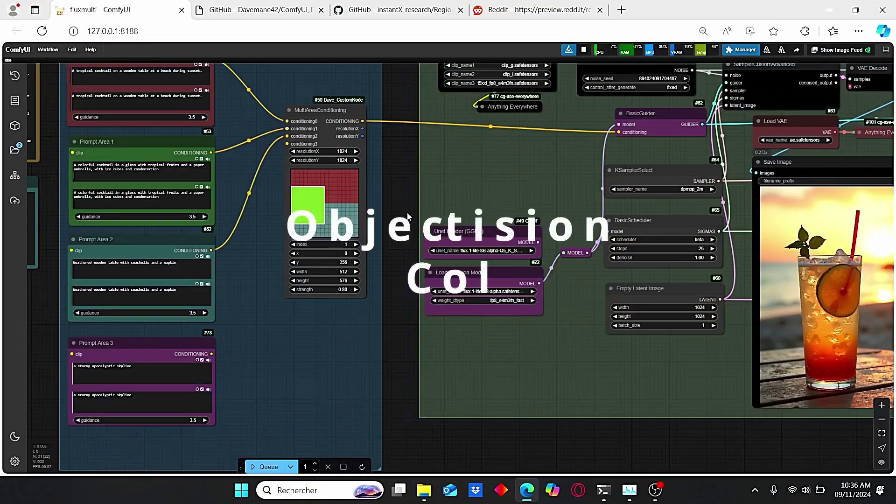
Examine the MultiAreaConditioning region grid and its connection to the Img Gen nodes and saved cocktail image.
left_click_drag(408, 216, 390, 235)
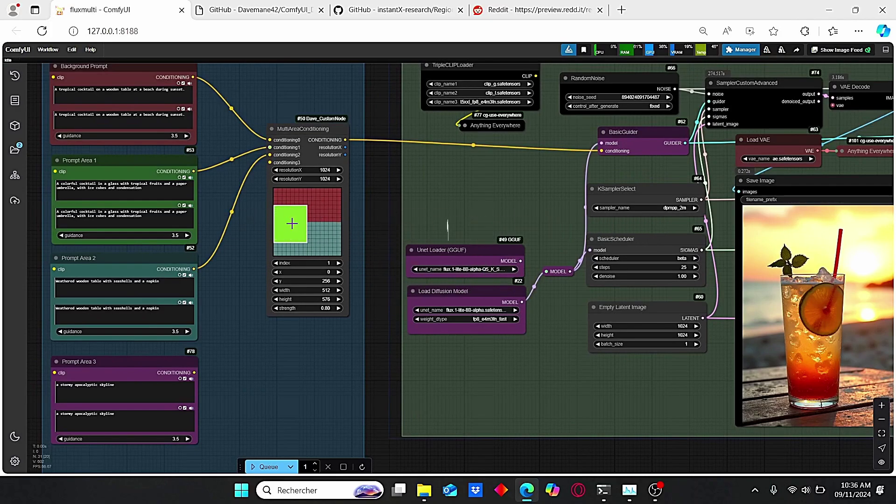
scroll(309, 227, "up", 1)
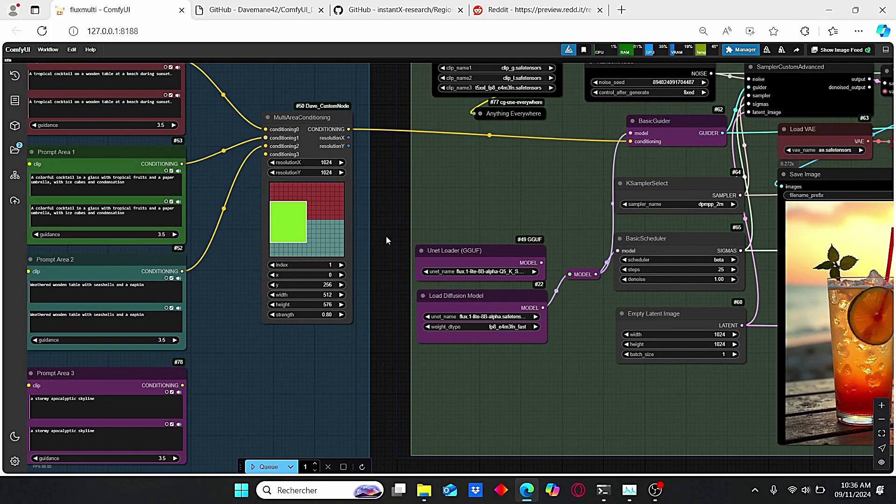
left_click_drag(386, 234, 279, 235)
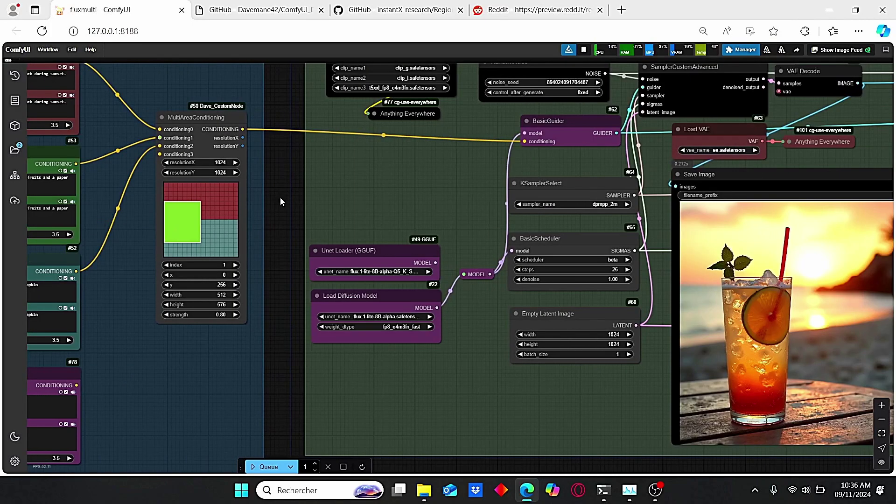
left_click_drag(281, 198, 318, 206)
scroll(305, 234, "up", 2)
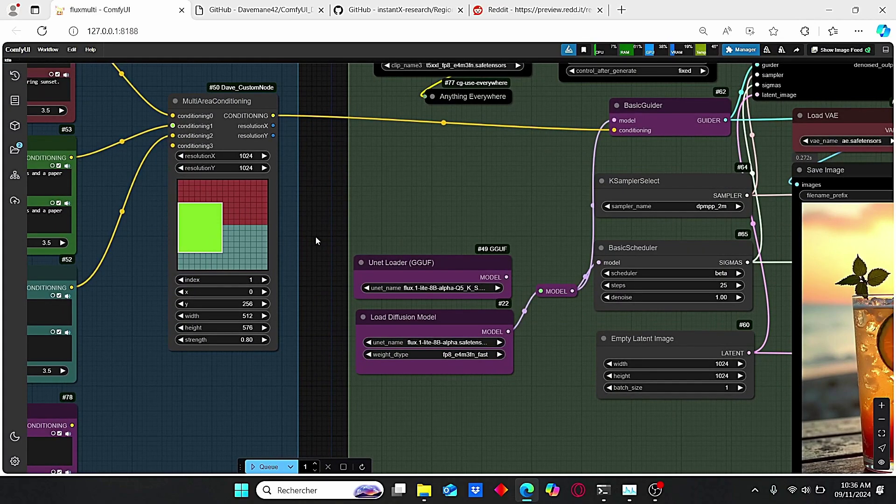
scroll(315, 236, "down", 3)
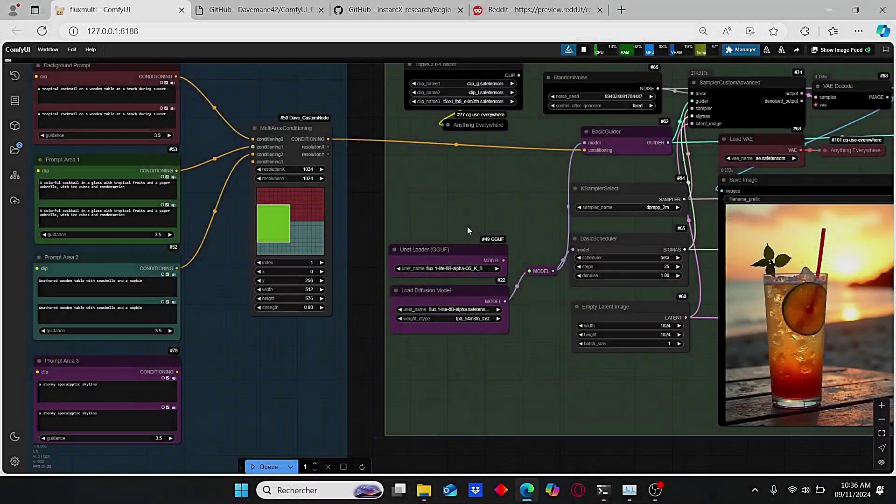
left_click_drag(467, 226, 452, 229)
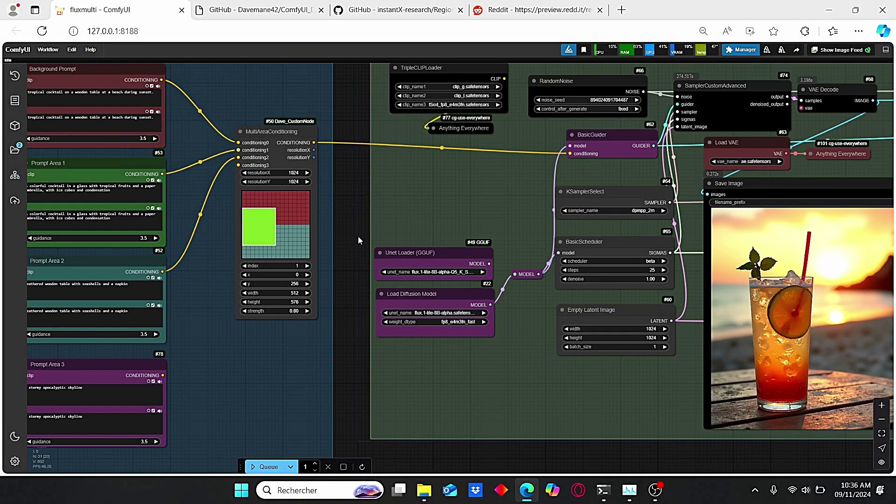
left_click_drag(359, 237, 330, 243)
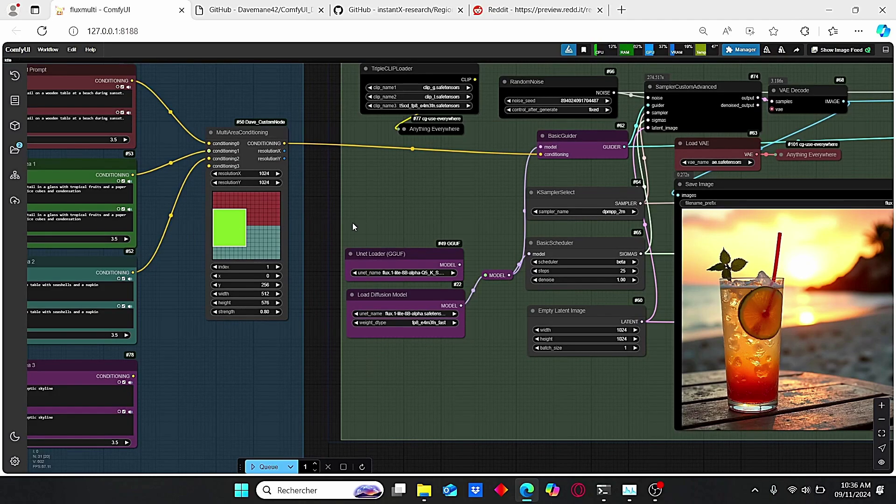
left_click_drag(352, 223, 245, 248)
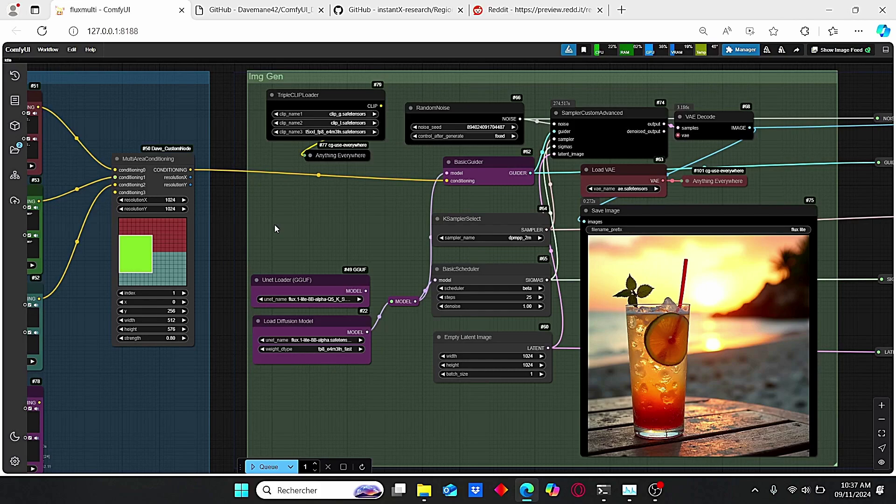
Review the prompt texts in the Background Prompt, Prompt Area 1 and Prompt Area 2 nodes.
left_click_drag(220, 226, 254, 229)
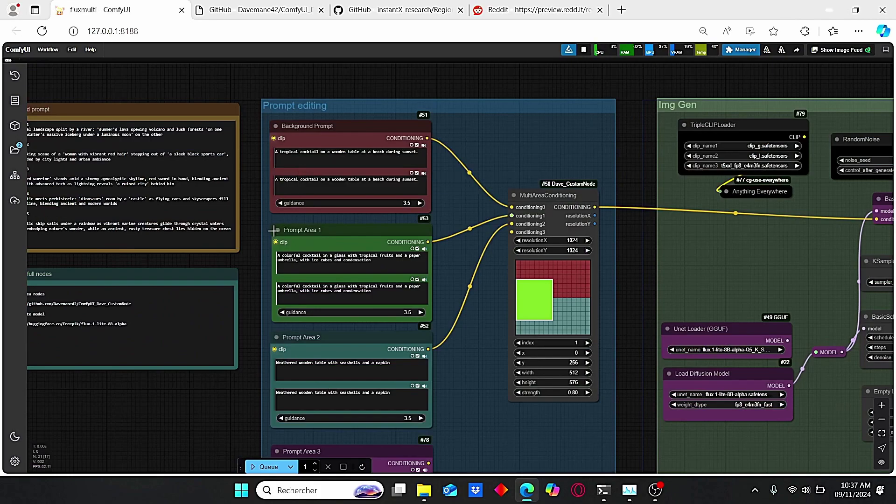
scroll(253, 200, "up", 4)
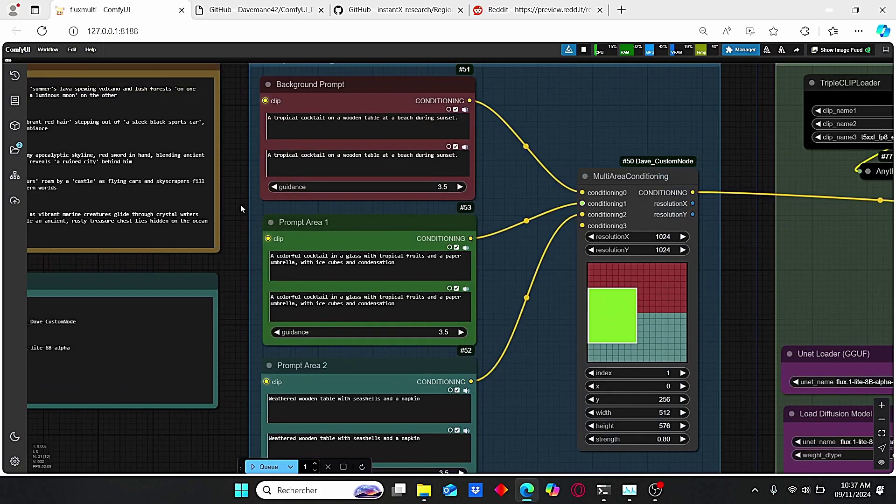
left_click_drag(240, 203, 256, 225)
scroll(256, 226, "up", 2)
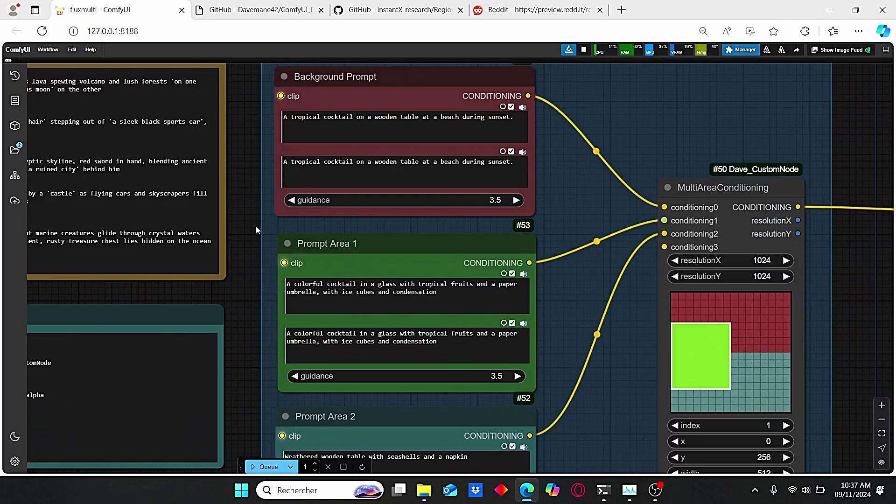
left_click(420, 126)
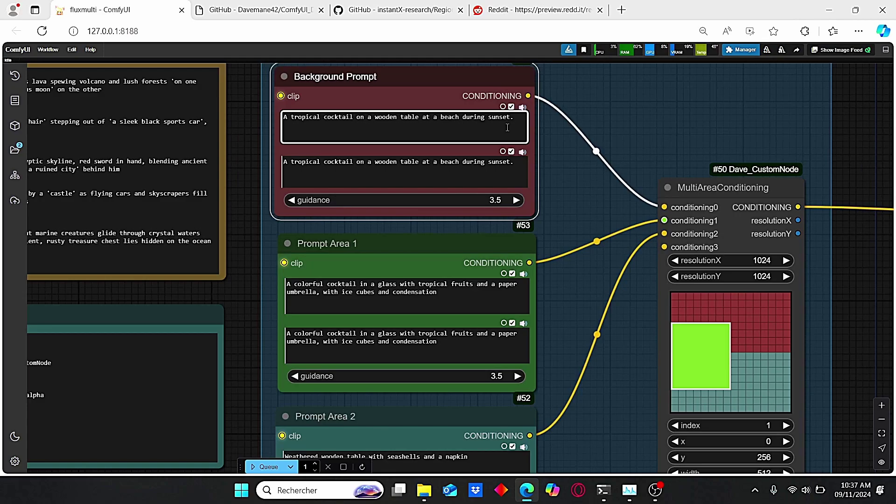
scroll(305, 207, "down", 3)
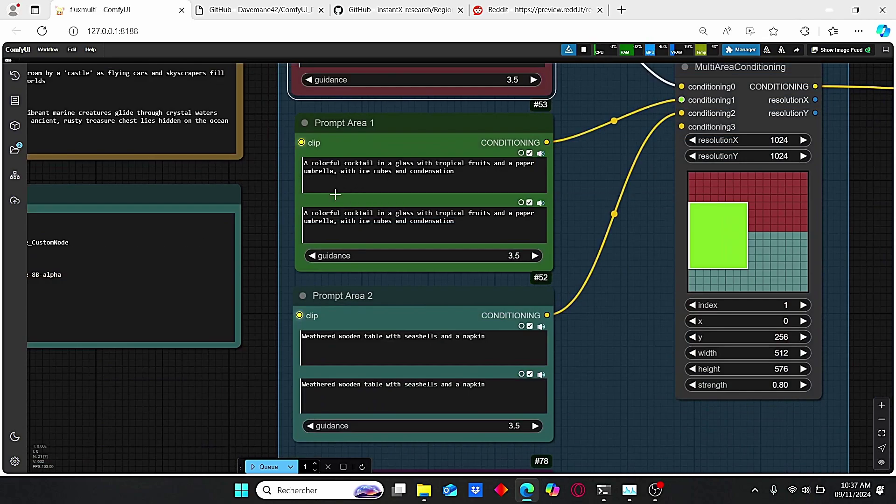
left_click(401, 172)
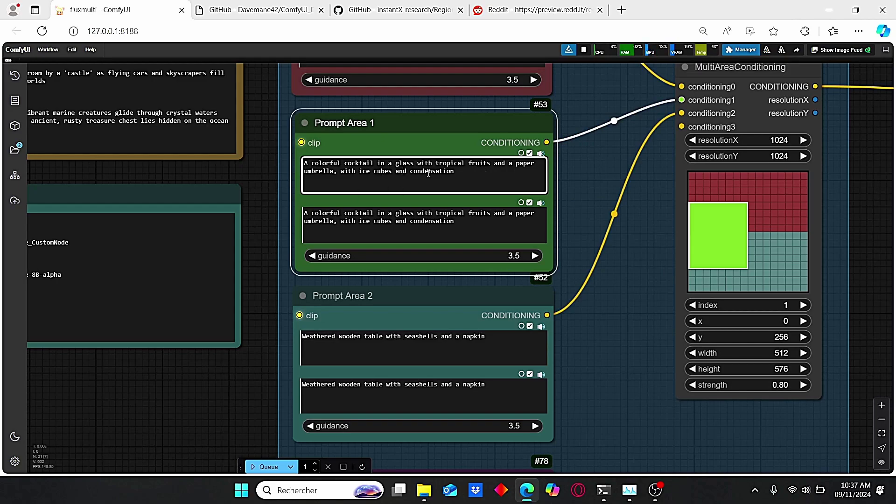
scroll(459, 179, "down", 2)
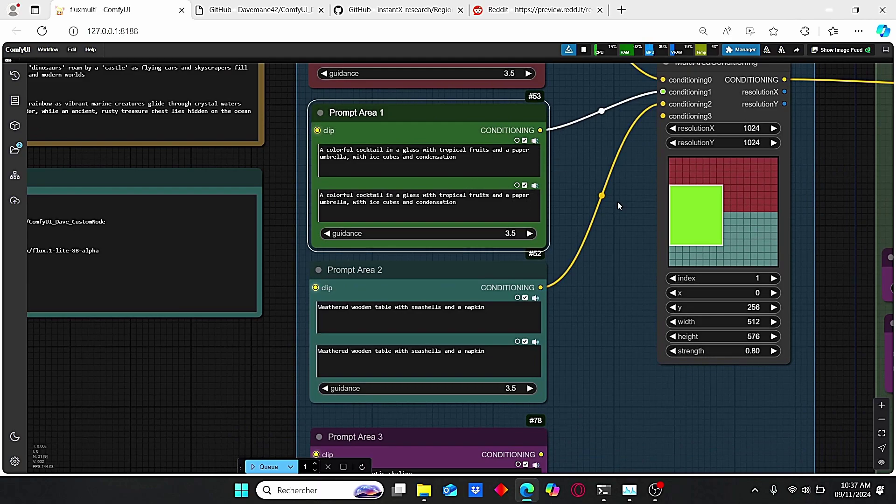
scroll(578, 305, "up", 3)
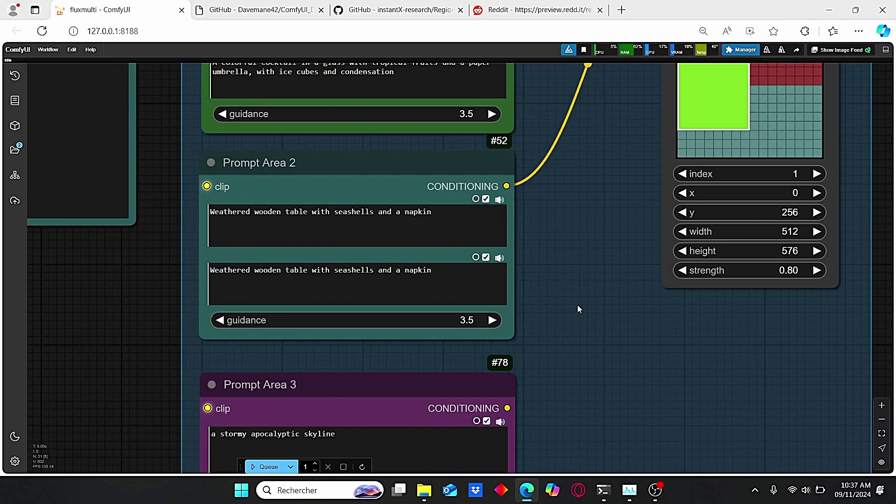
left_click(255, 232)
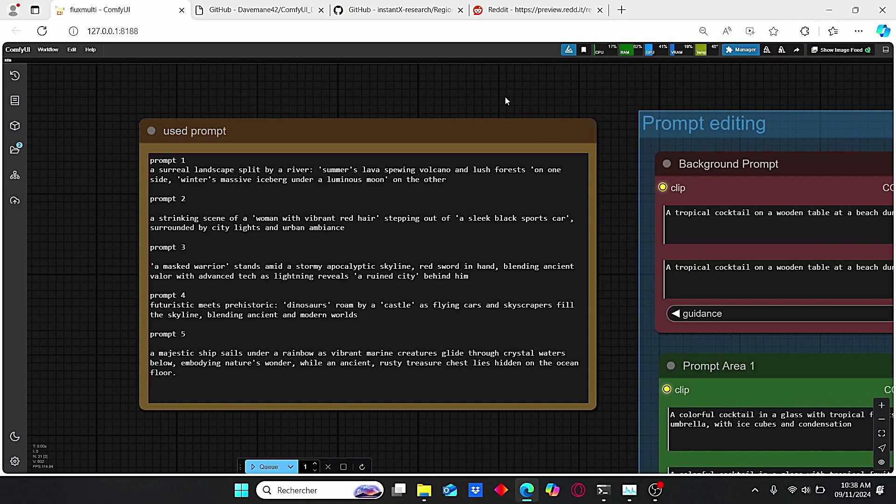
Highlight "summer's lava spewing volcano and lush forests" in prompt 1 of the used prompt note and place the cursor in Prompt Area 1's text.
scroll(367, 154, "up", 3)
left_click(318, 174)
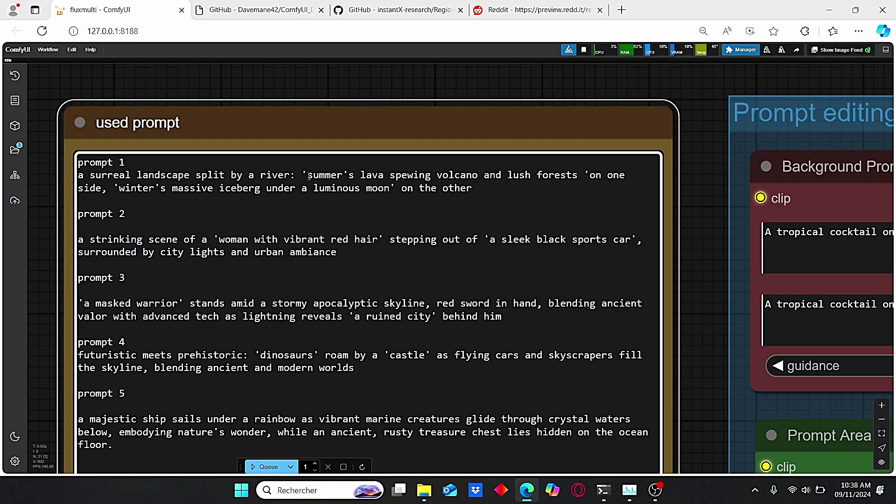
left_click_drag(307, 175, 578, 176)
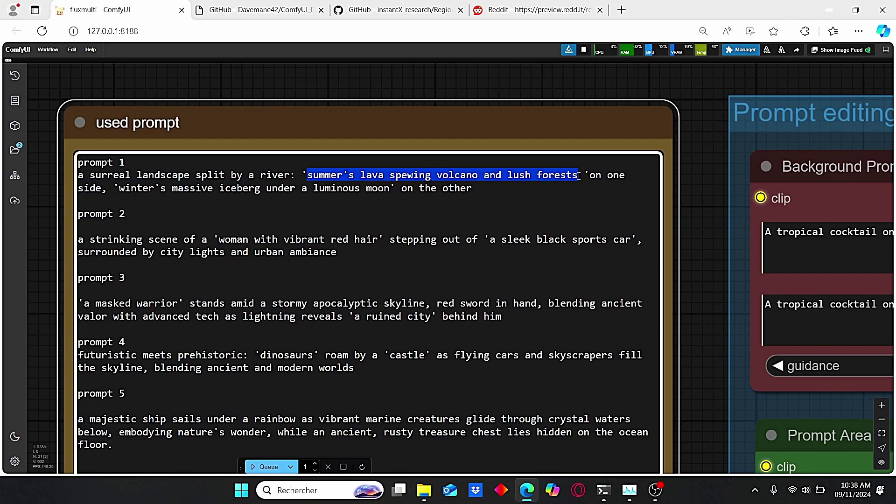
scroll(709, 266, "down", 4)
left_click_drag(715, 283, 597, 201)
left_click(669, 365)
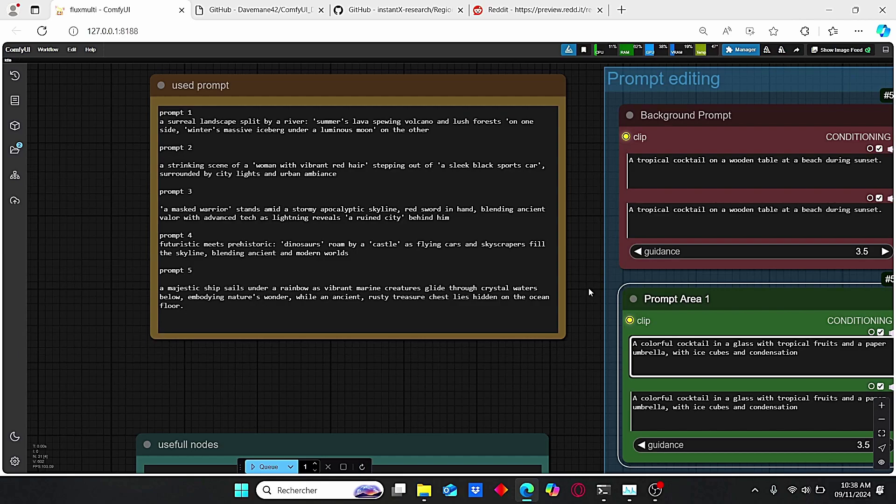
Compare the five example prompts in the used prompt note with the Background Prompt and Prompt Area 1 texts.
left_click_drag(580, 194, 619, 234)
scroll(83, 142, "up", 4)
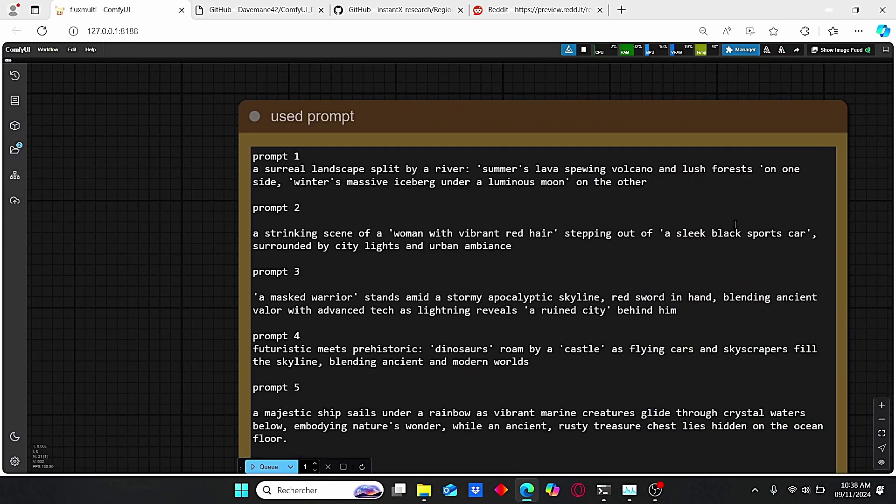
left_click_drag(871, 314, 349, 116)
scroll(420, 221, "down", 3)
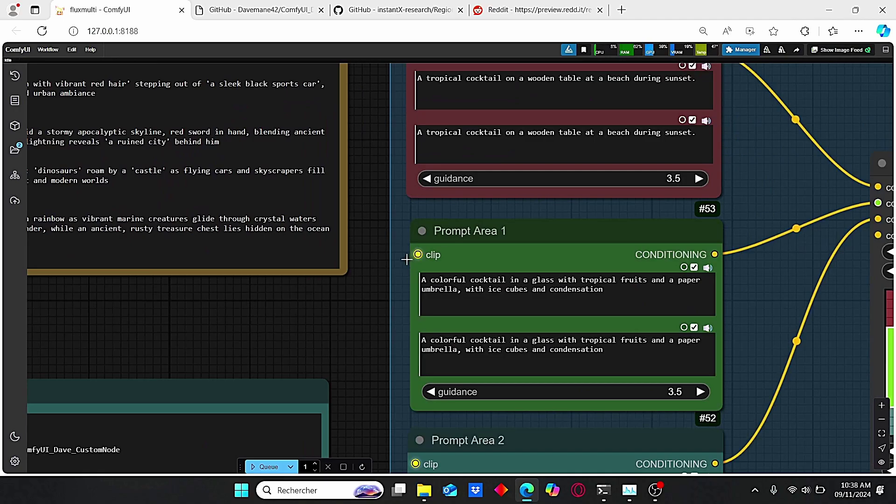
left_click_drag(359, 383, 460, 374)
scroll(460, 374, "down", 2)
left_click_drag(498, 252, 447, 245)
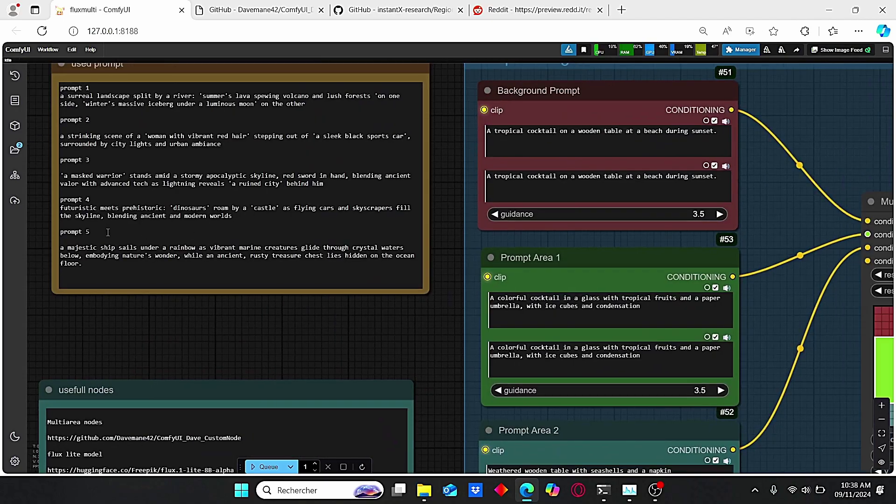
left_click_drag(797, 401, 518, 322)
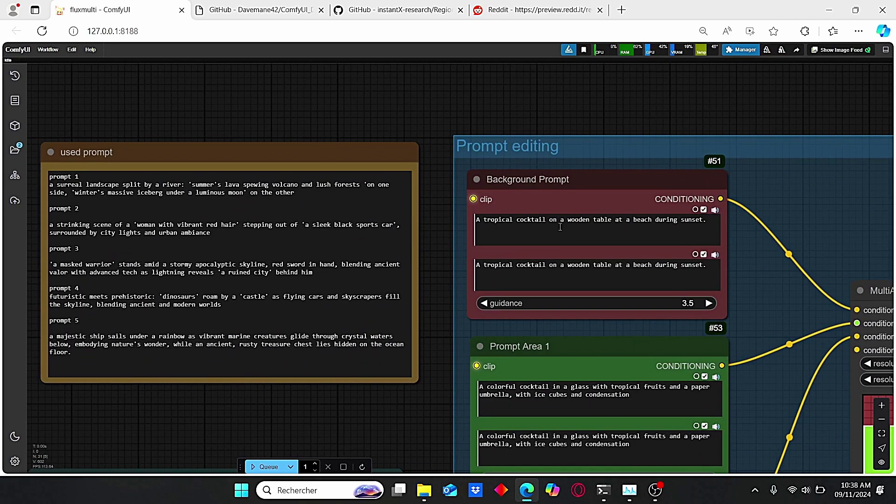
left_click_drag(442, 293, 443, 295)
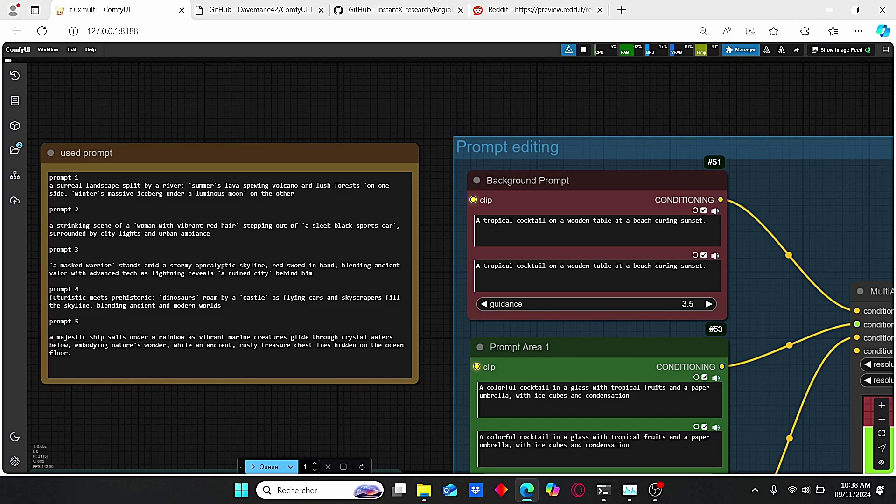
Highlight the volcano and lush forests wording in prompt 1 of the used prompt note and check the Prompt Area 1 node against it.
left_click(192, 188)
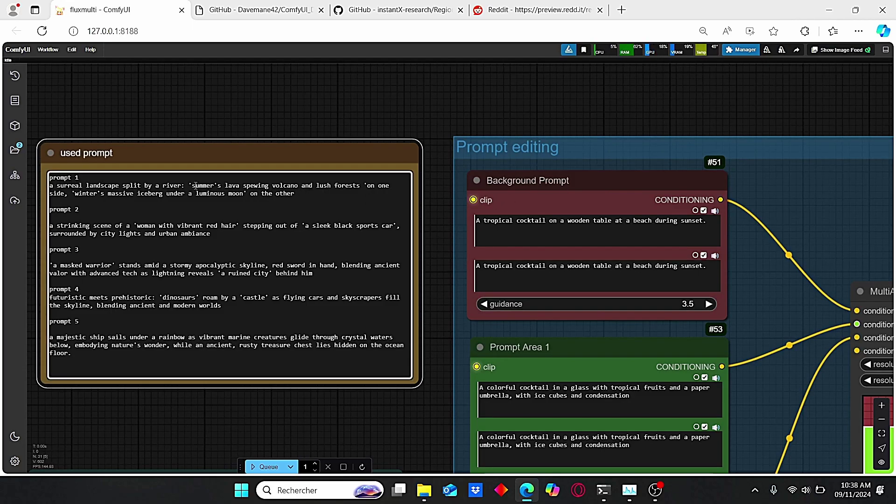
left_click_drag(225, 185, 362, 186)
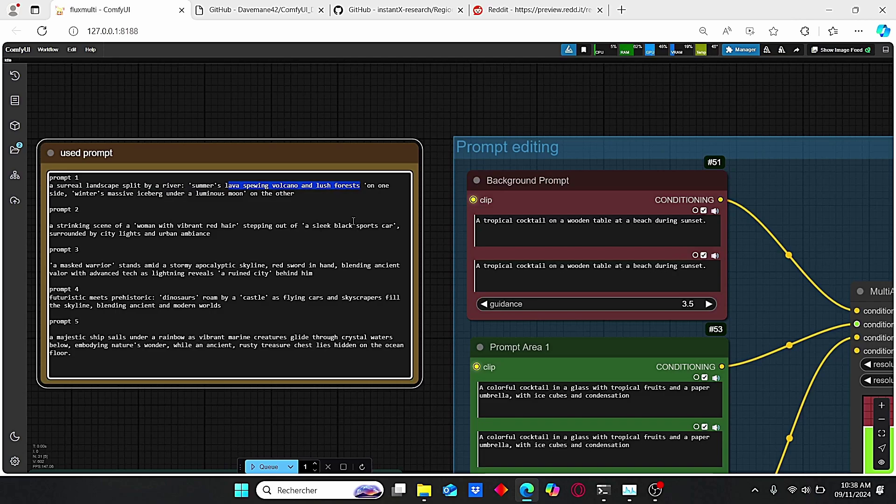
scroll(444, 354, "down", 1)
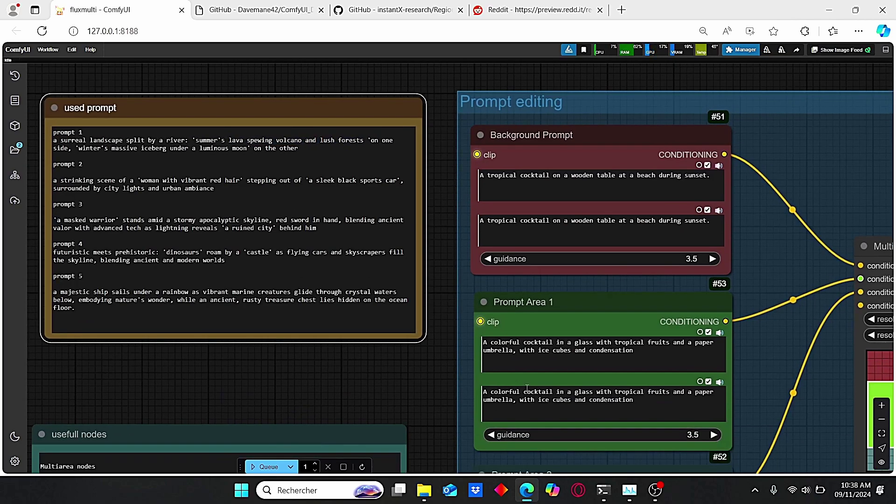
left_click_drag(438, 397, 365, 297)
scroll(401, 272, "up", 2)
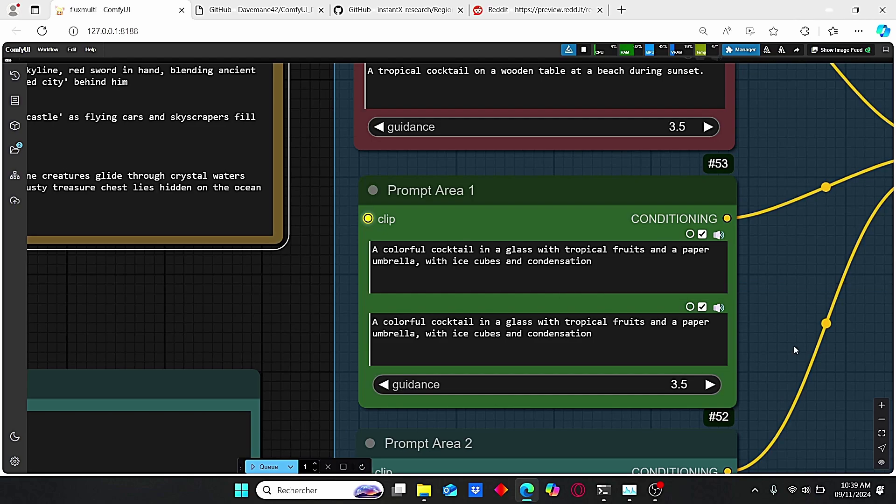
Inspect the saved Img Gen cocktail image alongside the Lying Sigma Sampler image in the neighbouring detail daemon group.
scroll(794, 346, "down", 10)
left_click_drag(794, 346, 237, 252)
left_click_drag(388, 402, 269, 312)
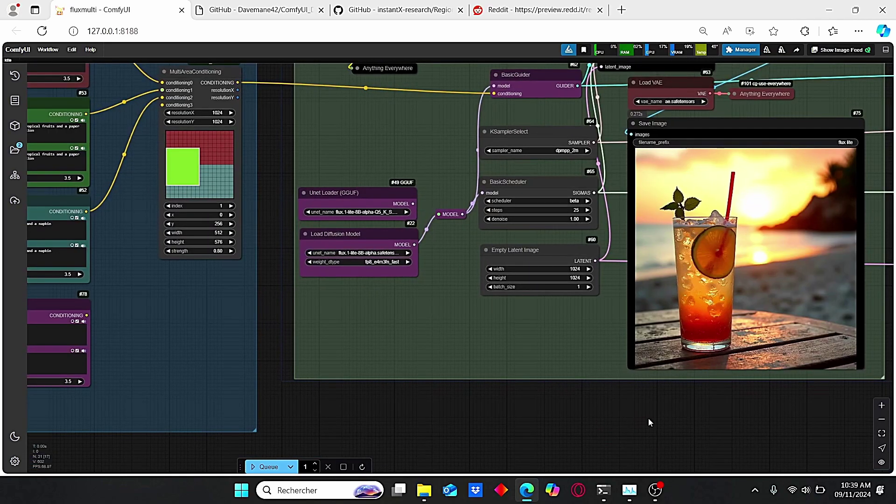
left_click_drag(648, 418, 483, 440)
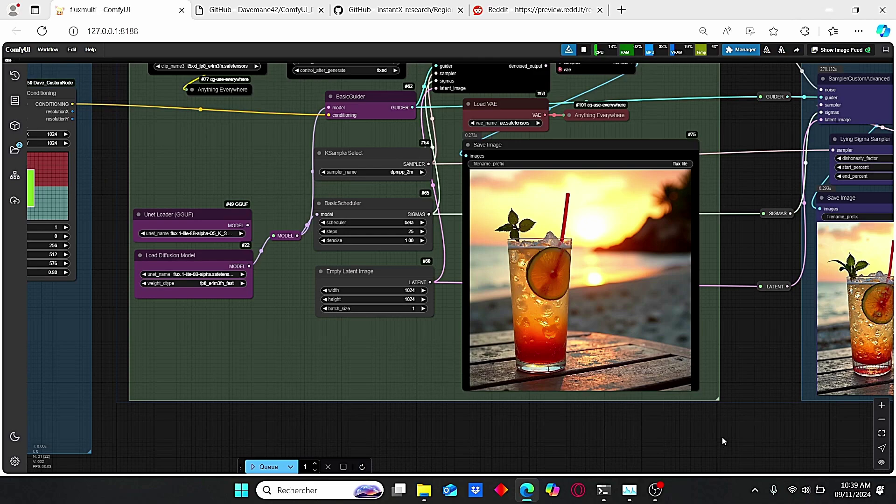
left_click_drag(721, 435, 656, 438)
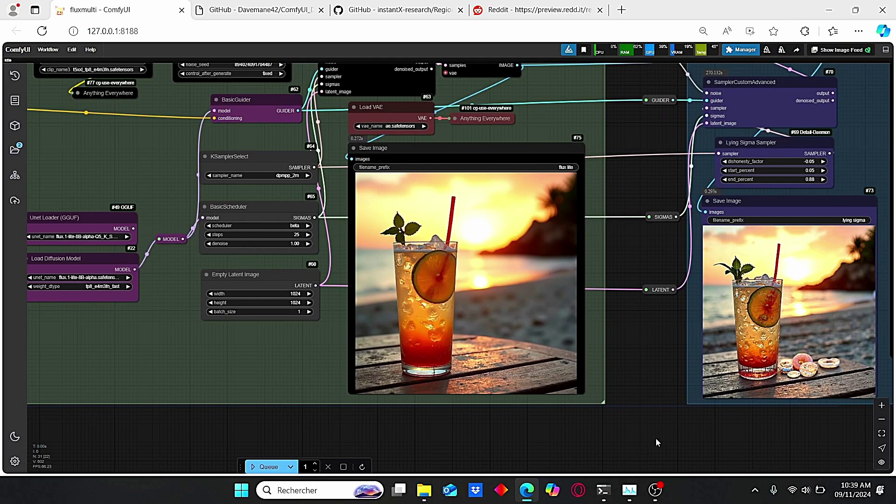